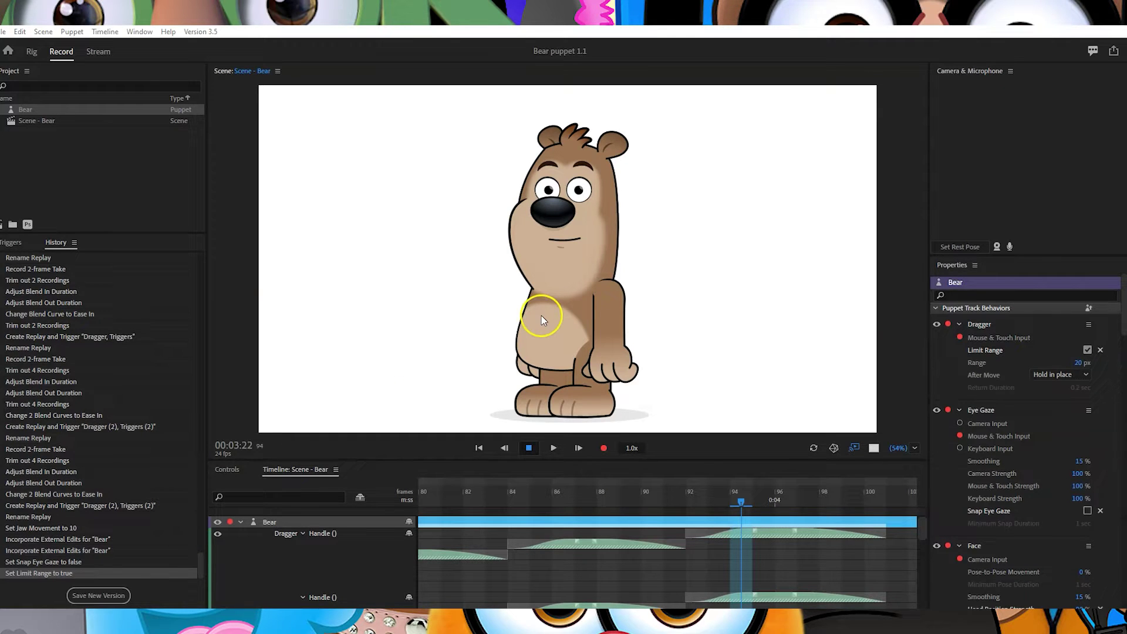
Enable the webcam, then drag the bear's head and muzzle to test the Dragger
left_click(998, 247)
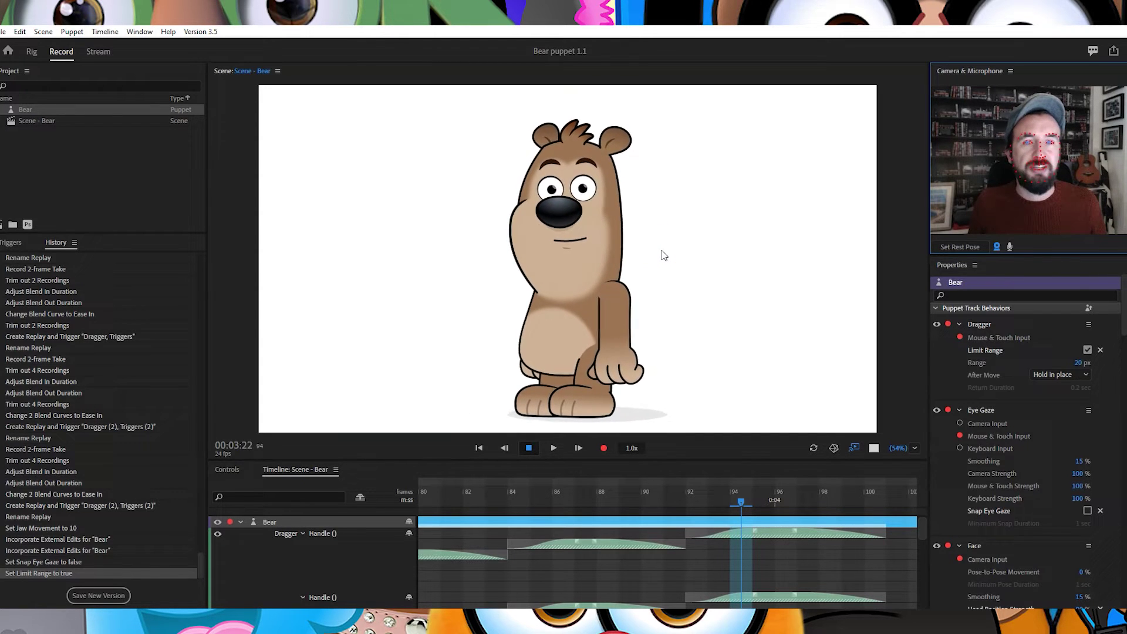
left_click(628, 121)
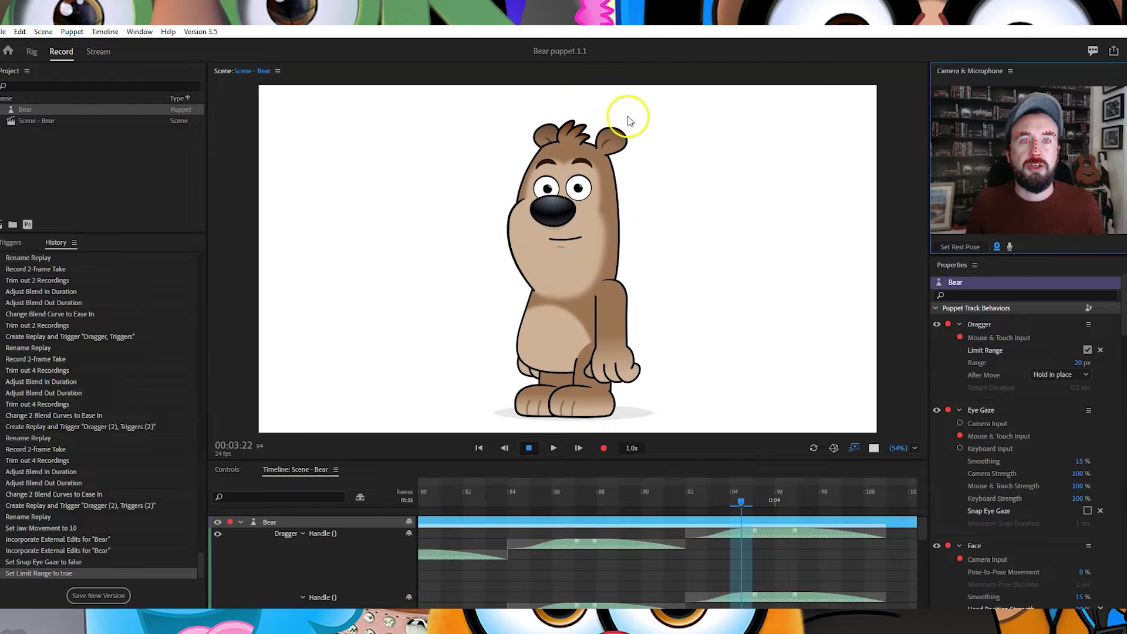
left_click_drag(629, 120, 600, 170)
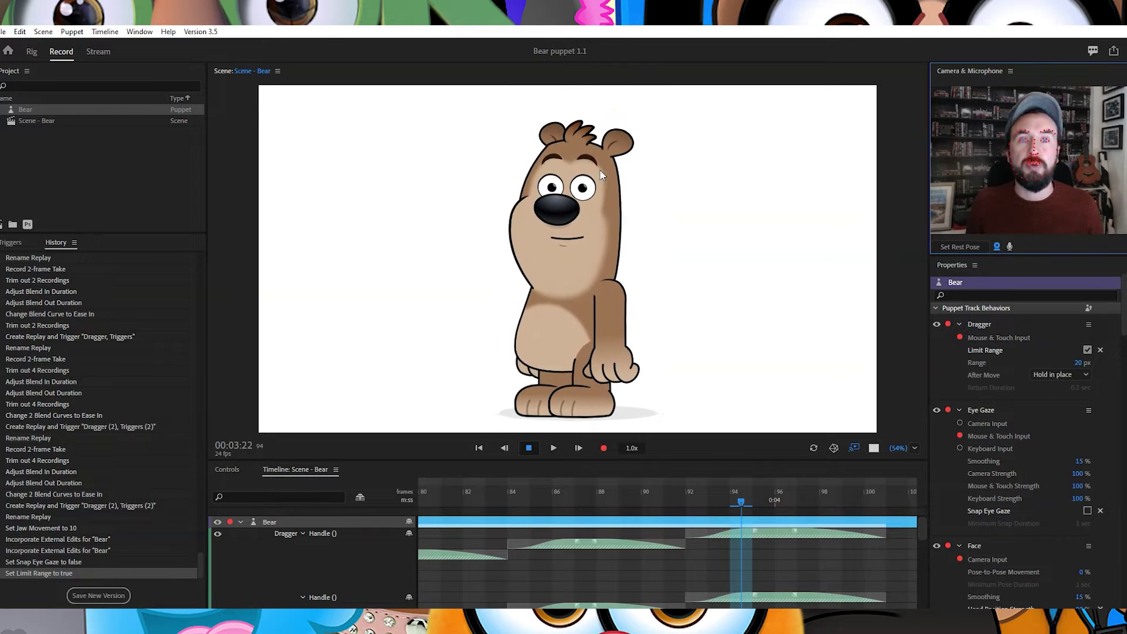
left_click(604, 116)
left_click(594, 229)
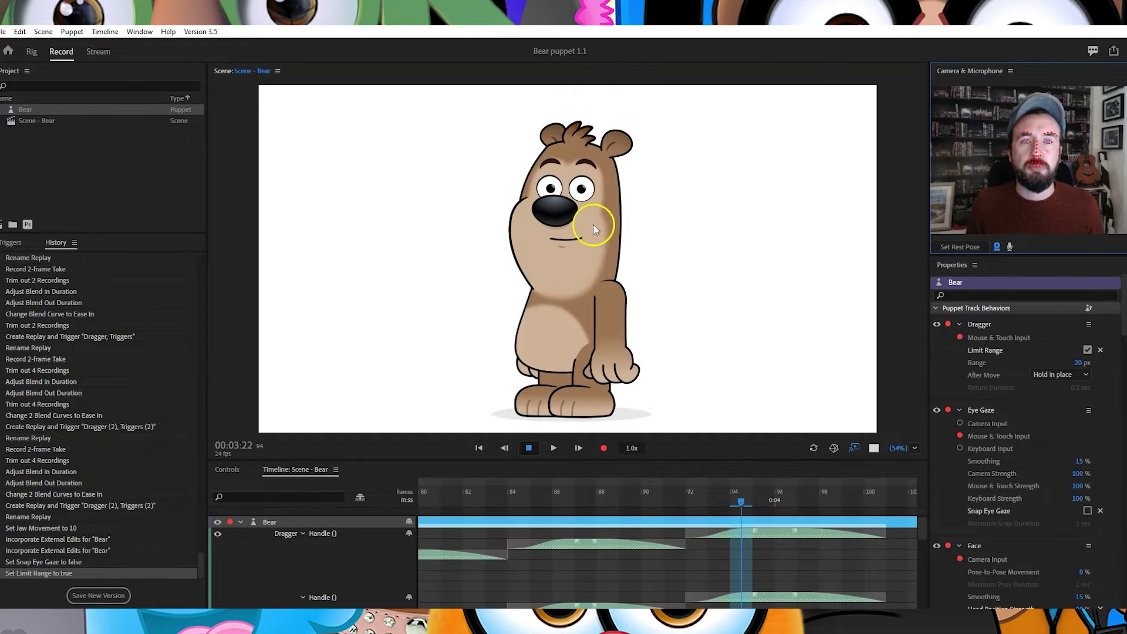
left_click_drag(595, 229, 629, 325)
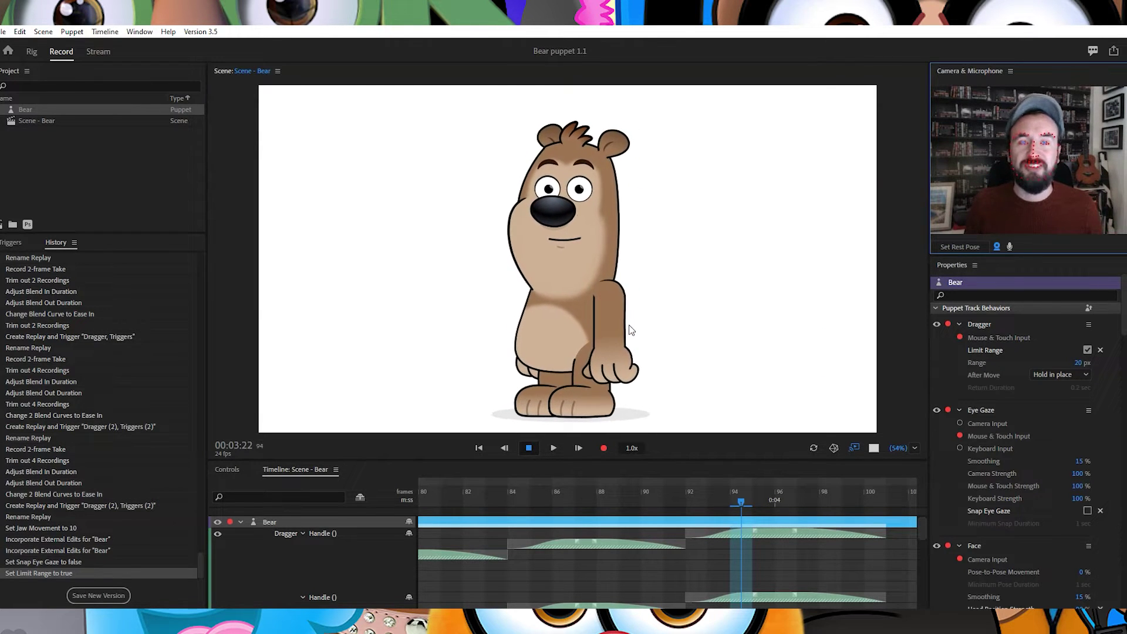
Tug the bear's head, then arm and disarm Eye Gaze Camera Input
left_click_drag(589, 150, 470, 271)
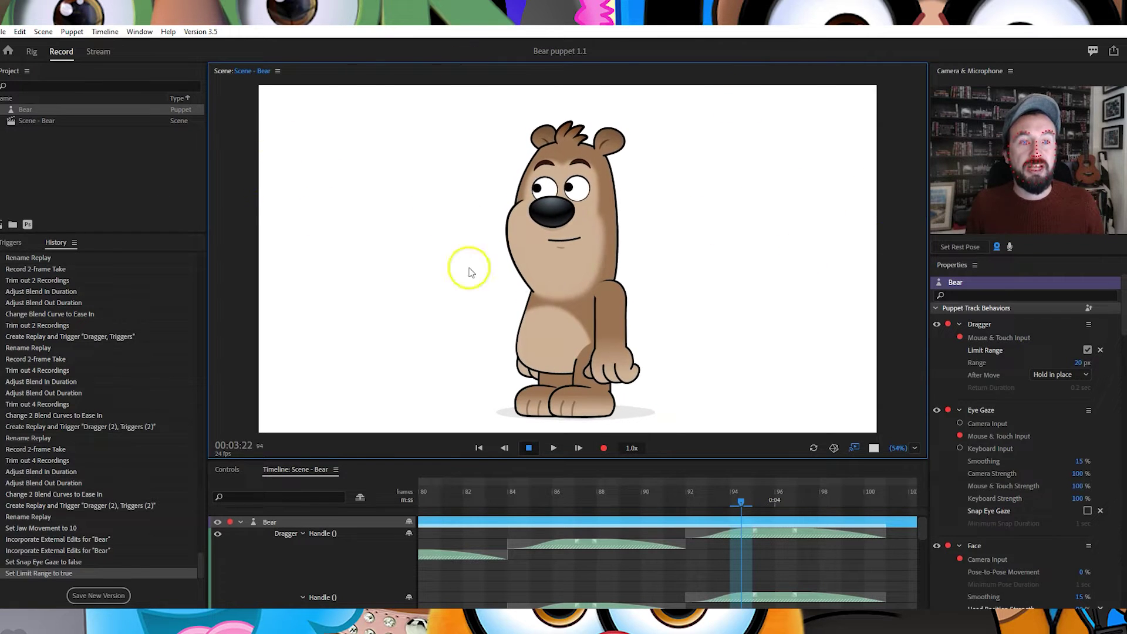
left_click(960, 423)
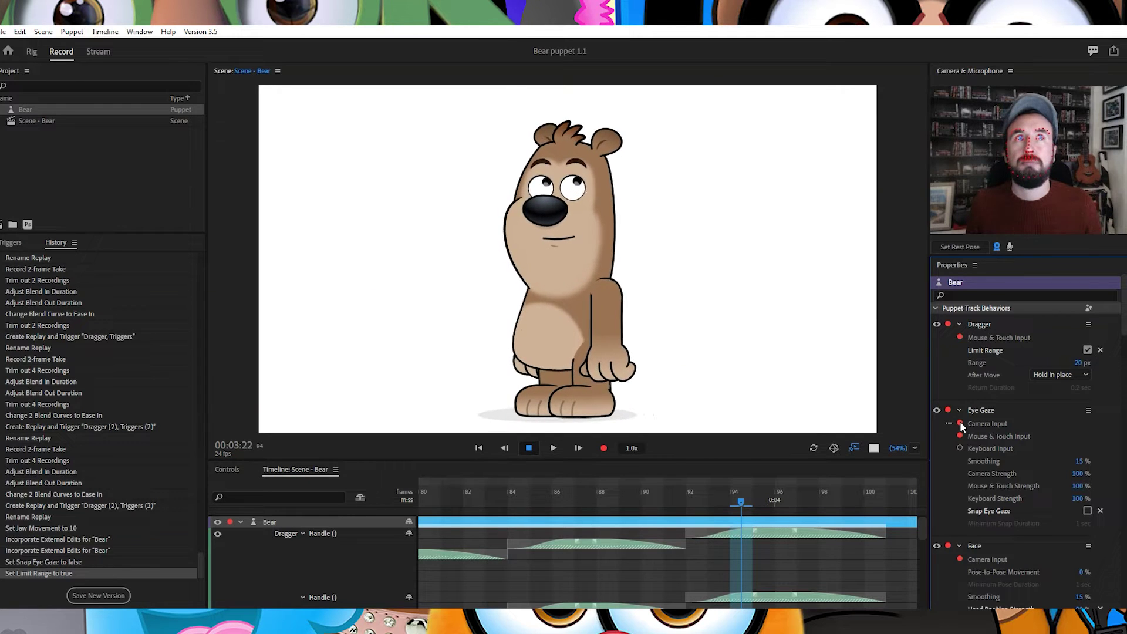
left_click(960, 423)
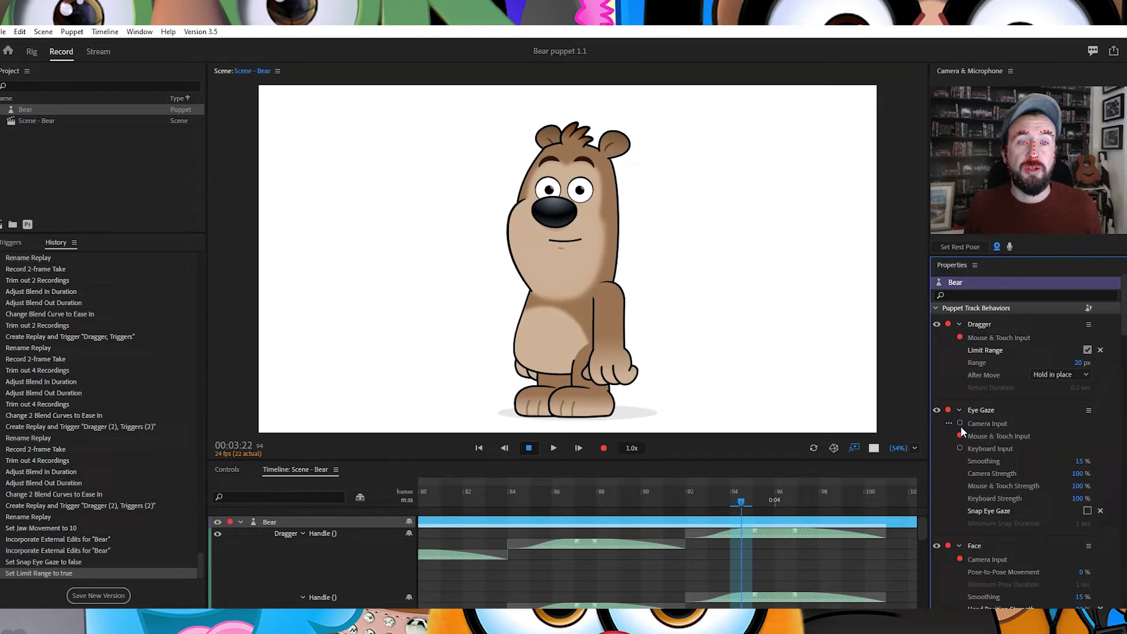
Aim the bear's gaze at two scene spots, then arm Eye Gaze Keyboard Input
left_click(747, 222)
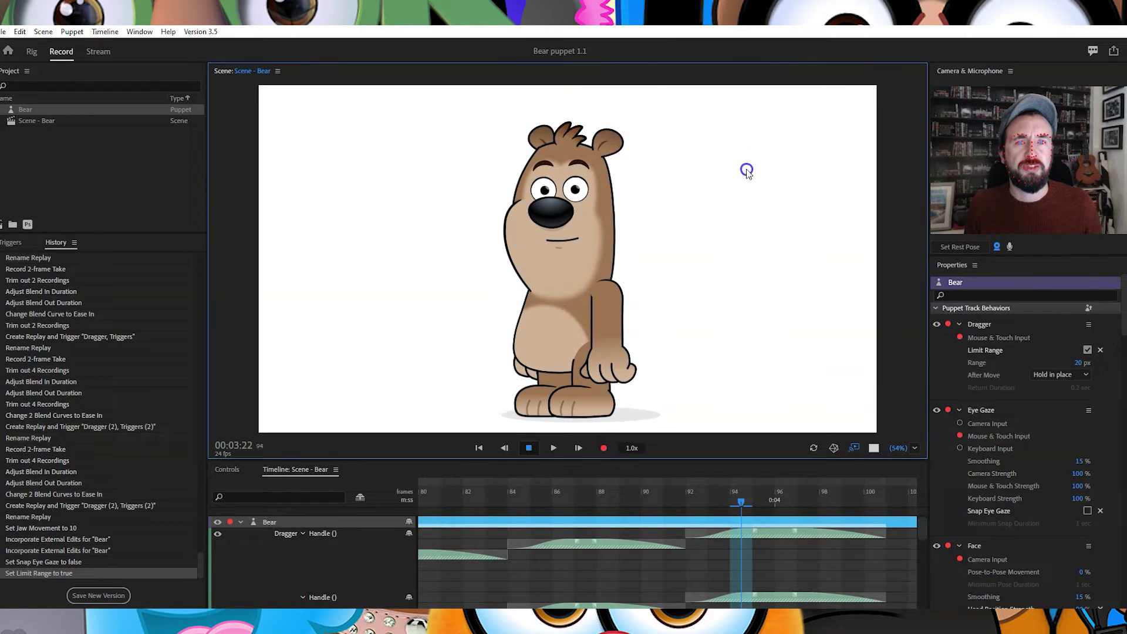
left_click(375, 146)
left_click(940, 452)
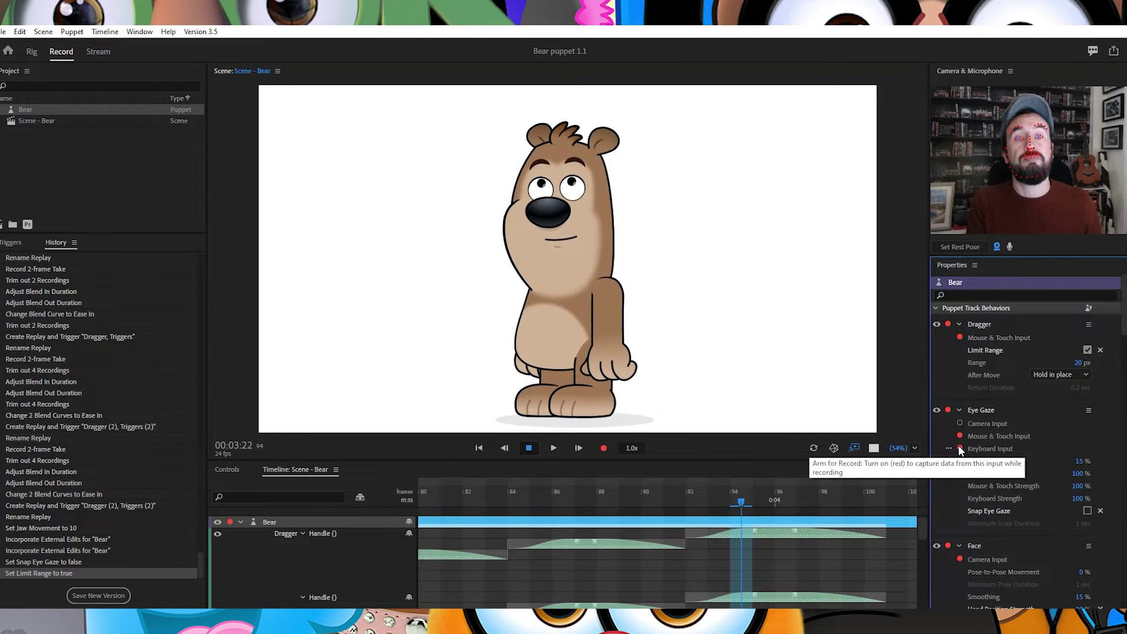
left_click(957, 411)
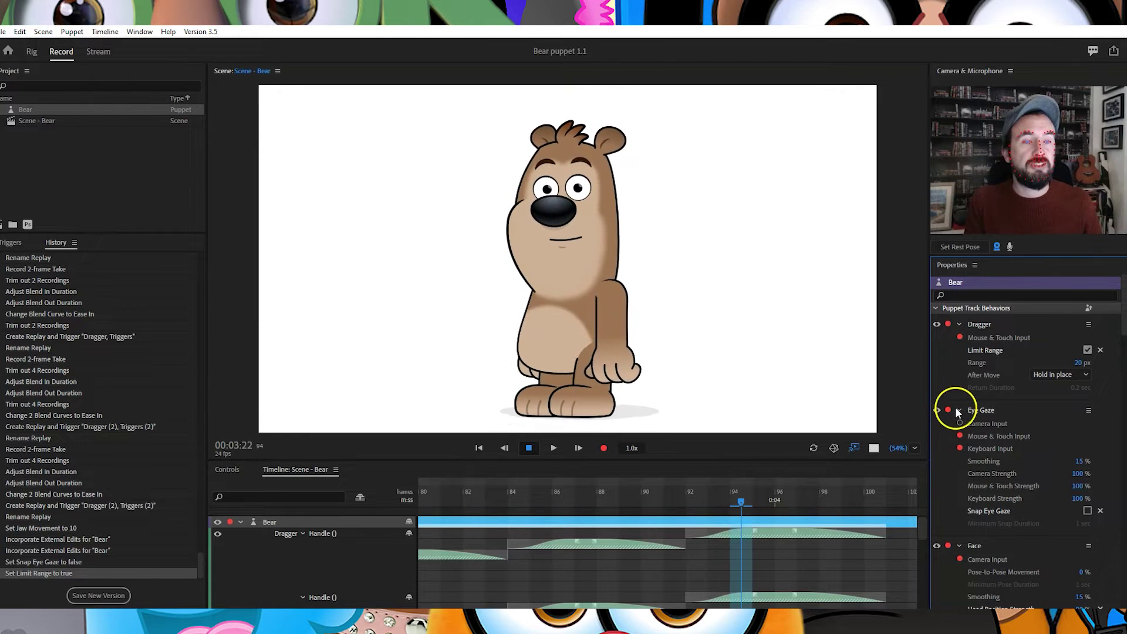
Show the Controls panel and fire eye and mouth triggers: half-lidded eyes, teeth grin, smaller smile
left_click(235, 470)
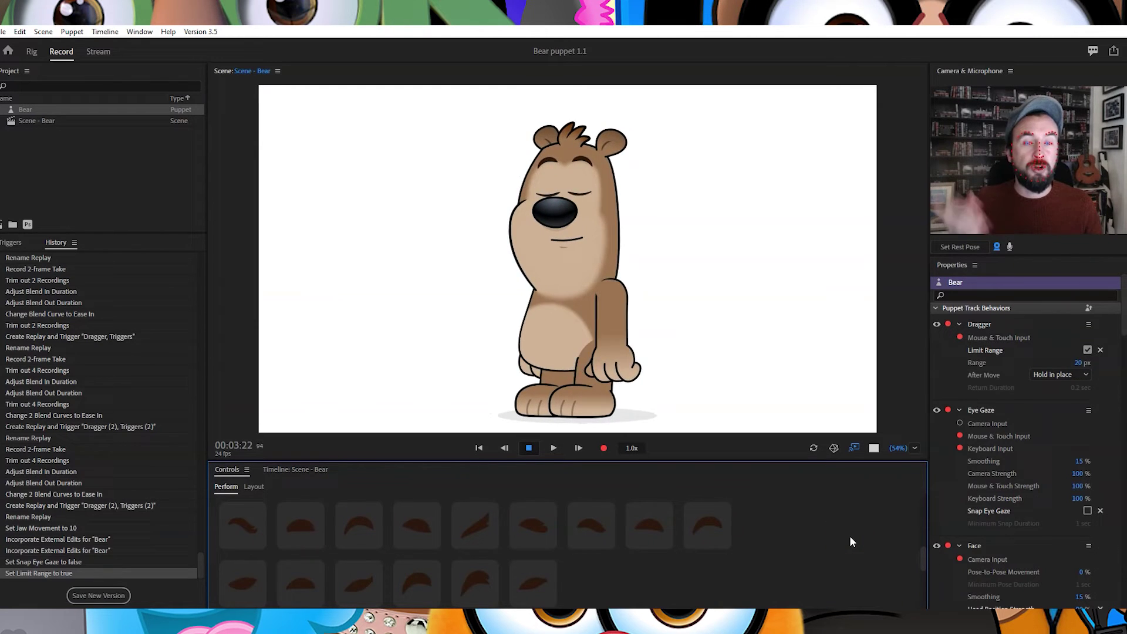
left_click_drag(921, 550, 921, 483)
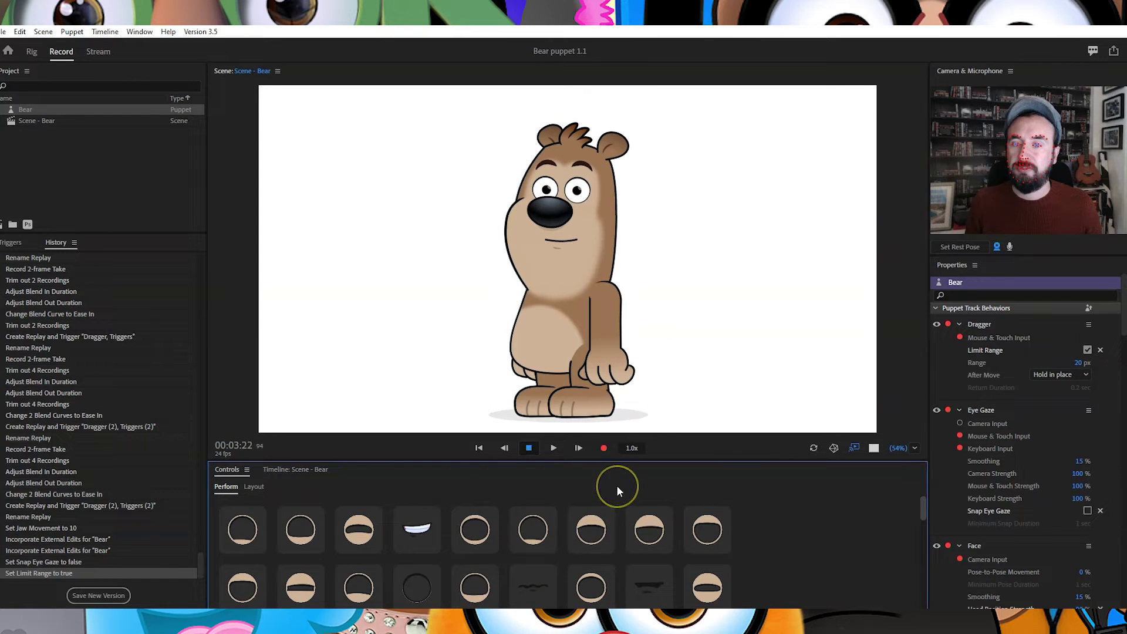
left_click(244, 537)
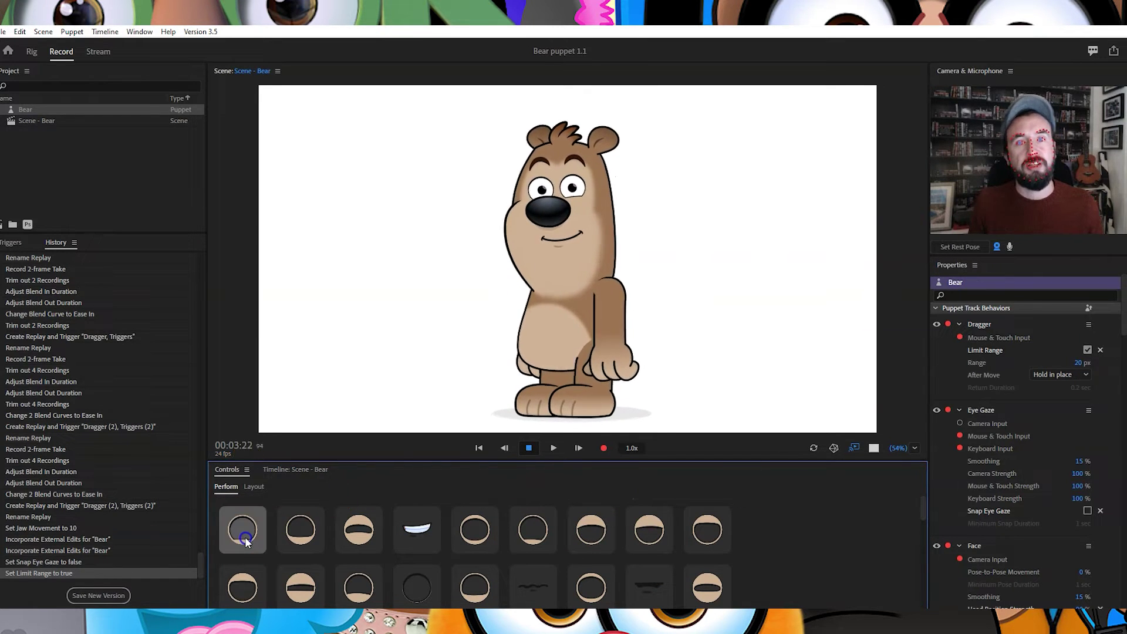
left_click(308, 537)
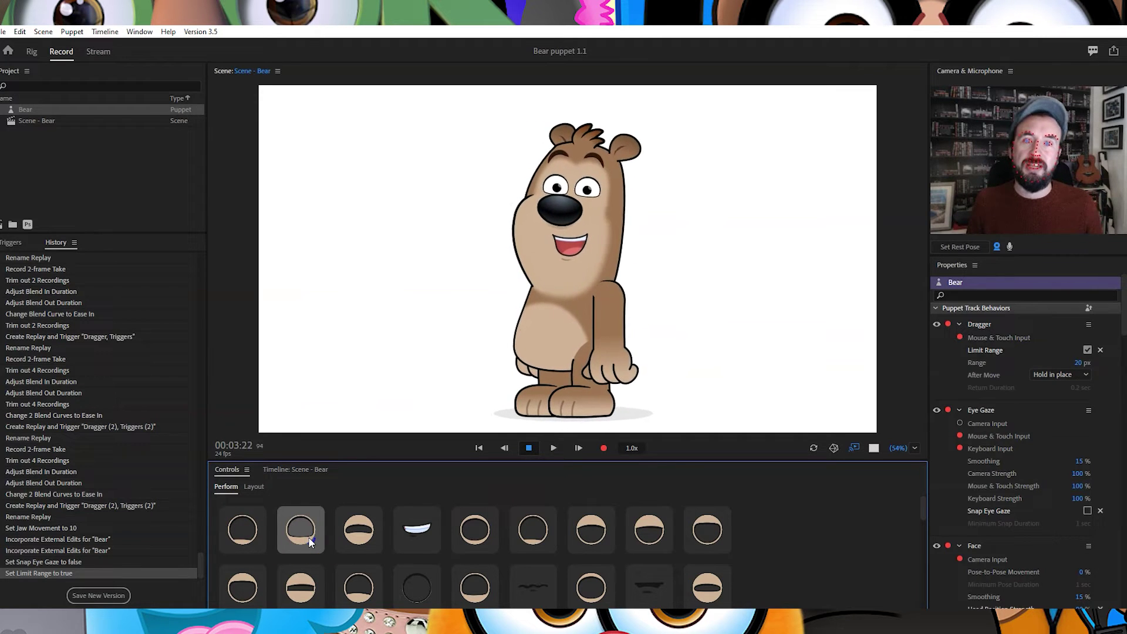
left_click(360, 534)
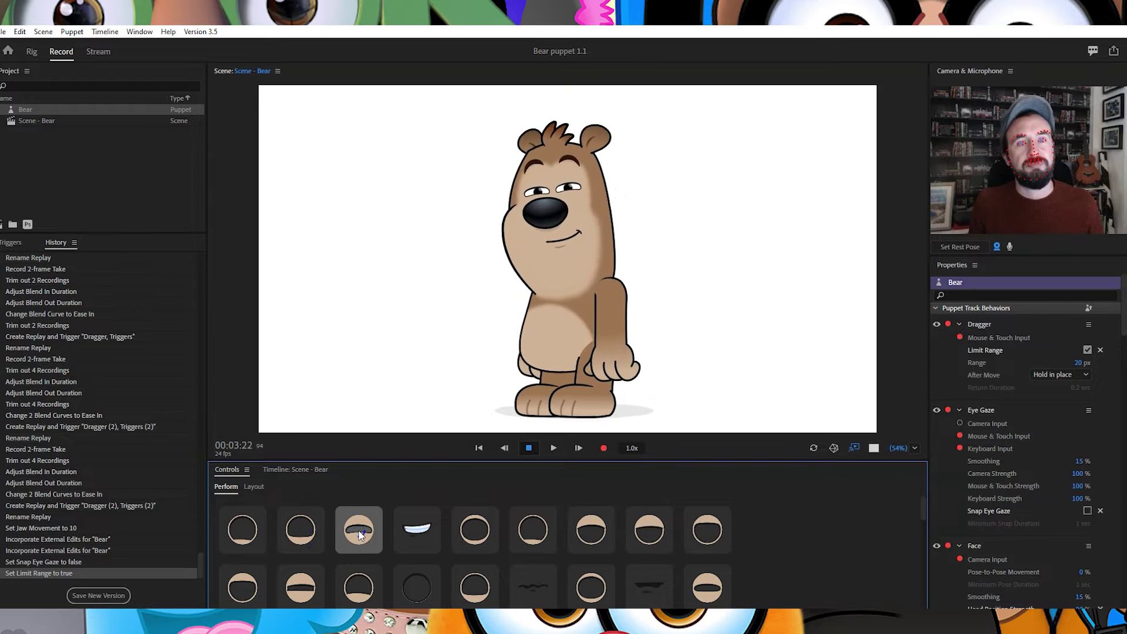
left_click(413, 531)
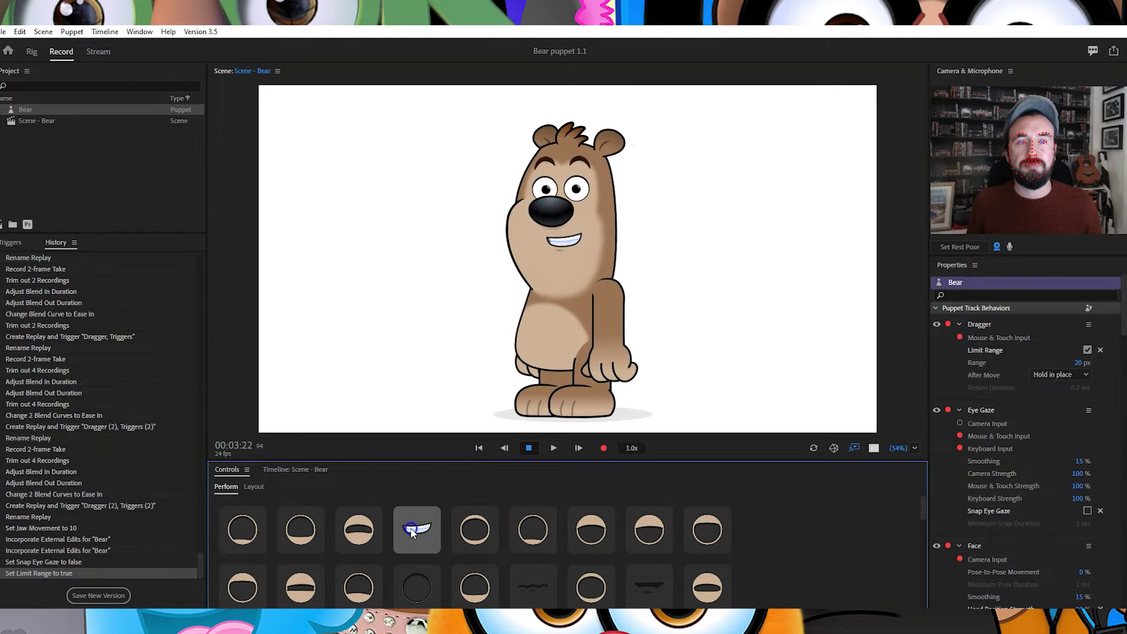
left_click(460, 529)
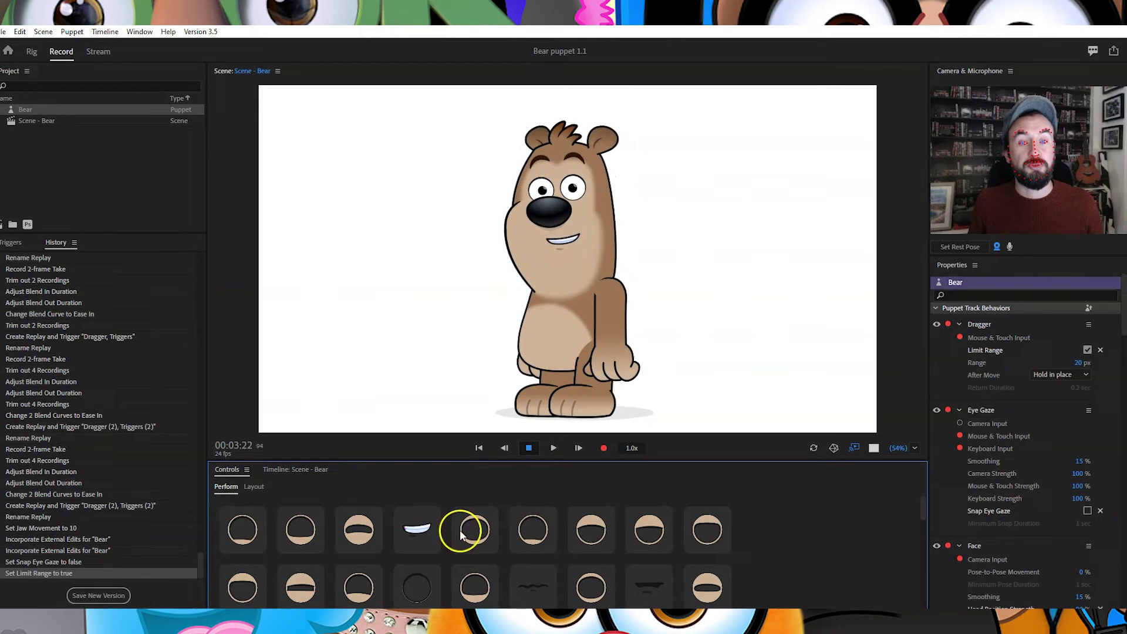
Try the sad frown, neutral, annoyed half-lidded, heavily lidded and angry-brow triggers
left_click(526, 533)
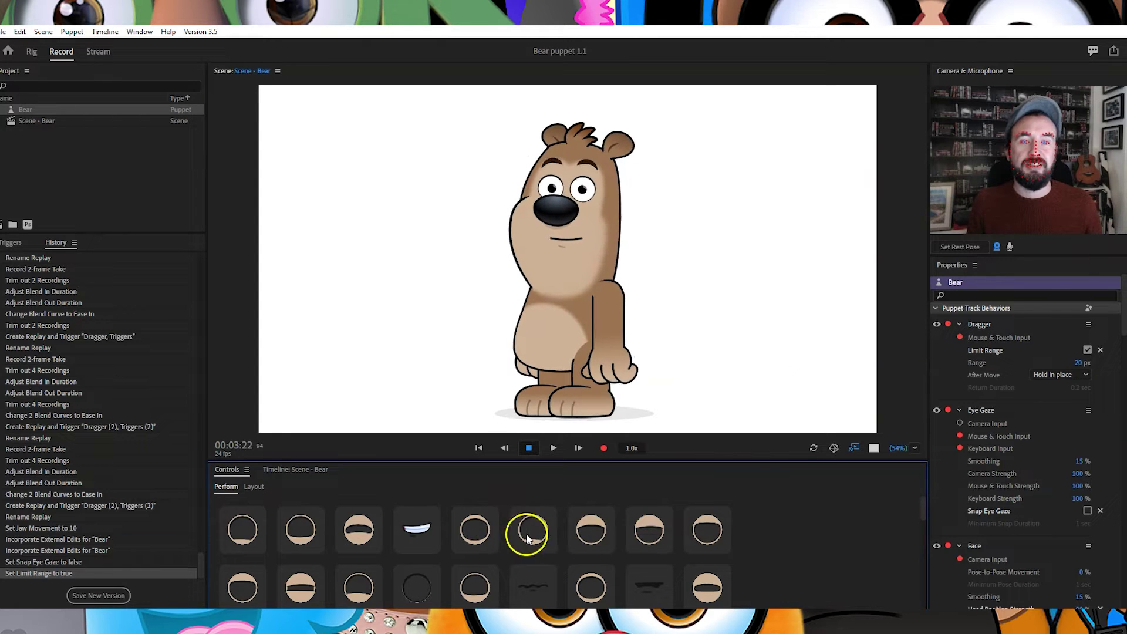
left_click(552, 533)
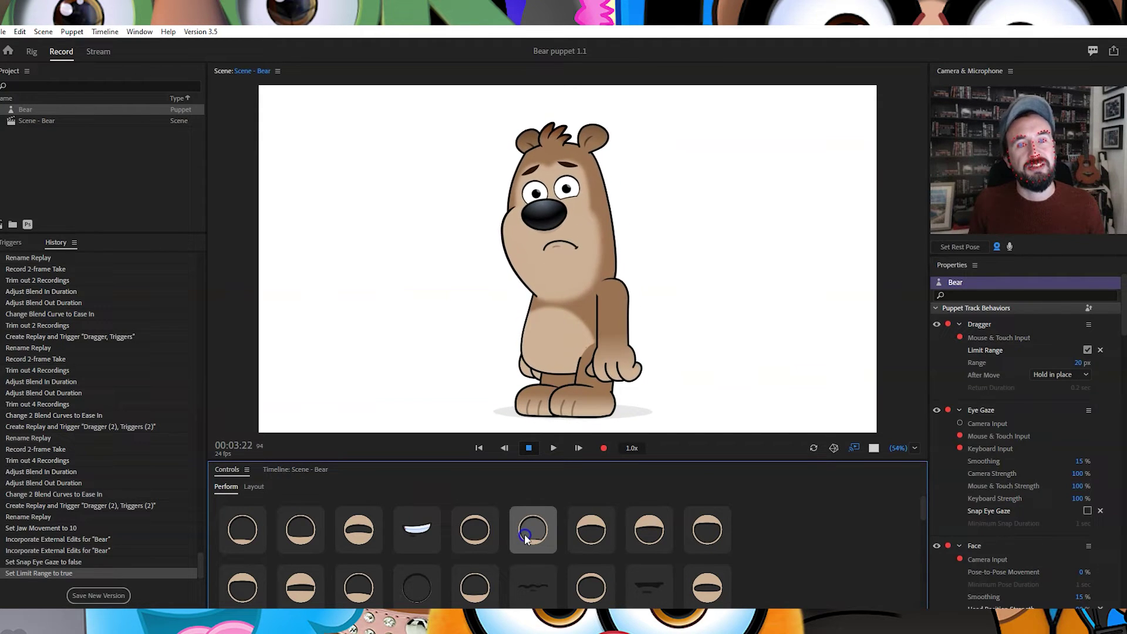
left_click(585, 537)
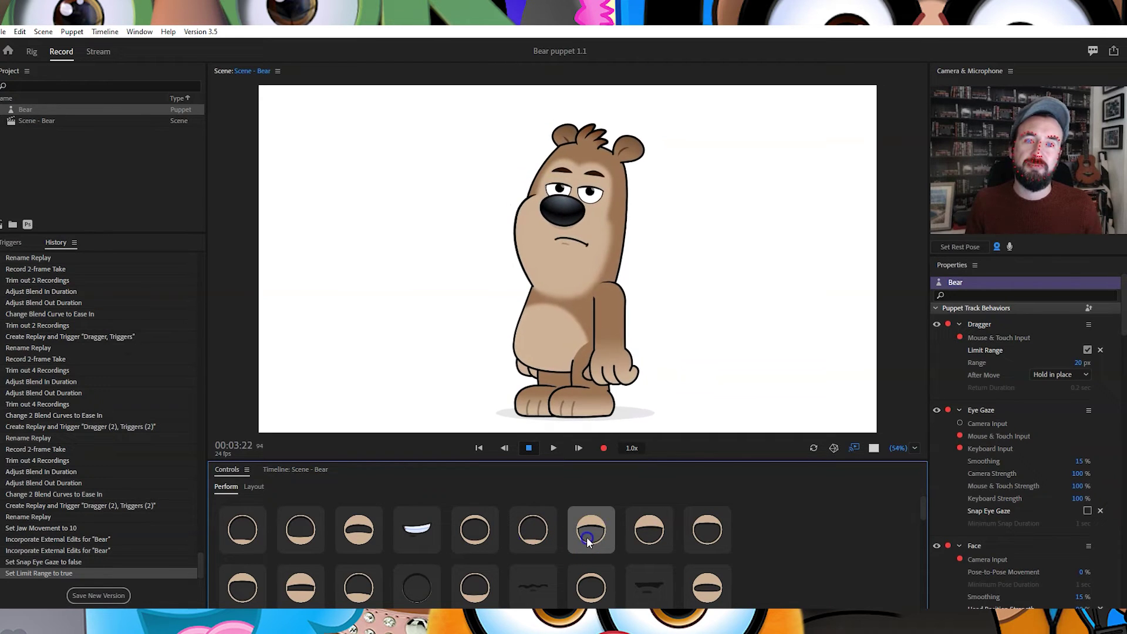
left_click(658, 539)
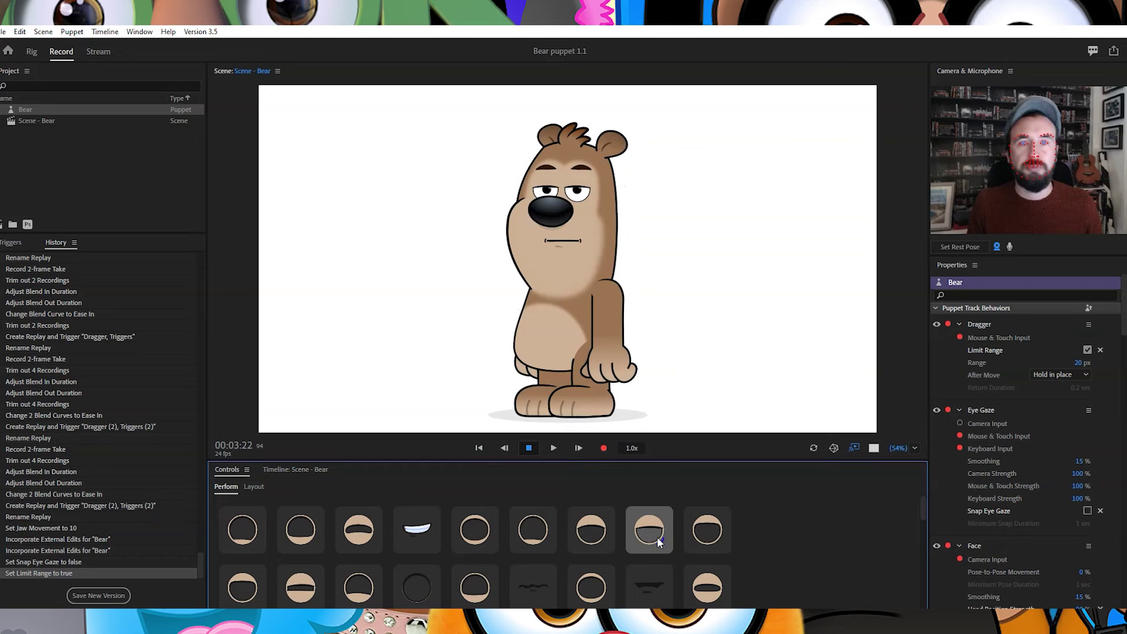
left_click(717, 534)
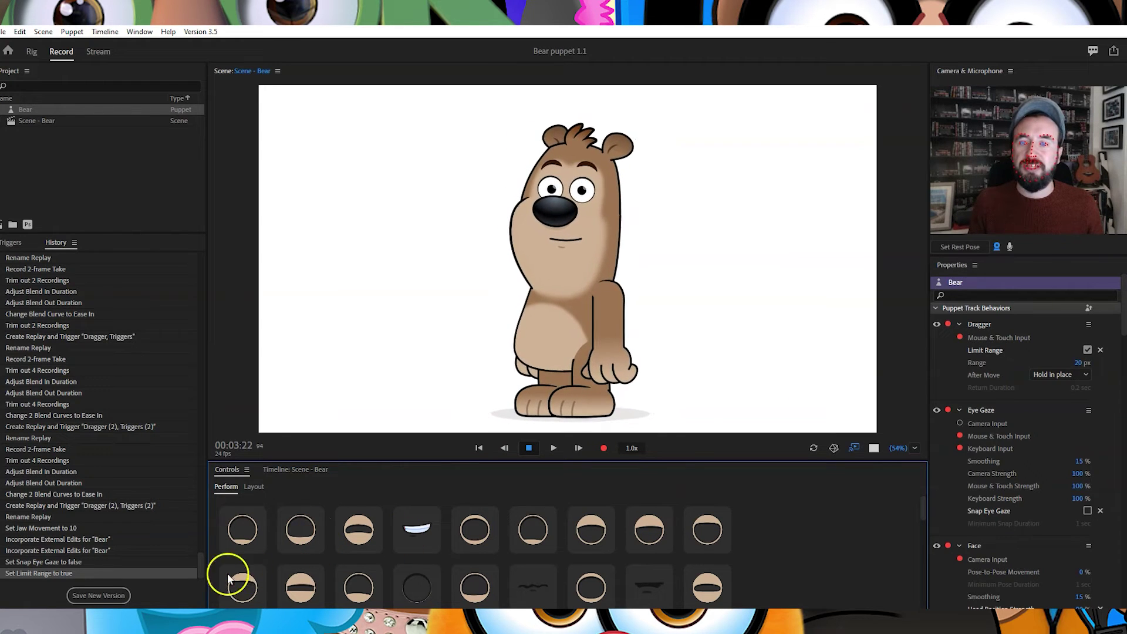
Try the next row: squinting teeth, normal face, neighbouring expressions and a worried wavy mouth
left_click(303, 581)
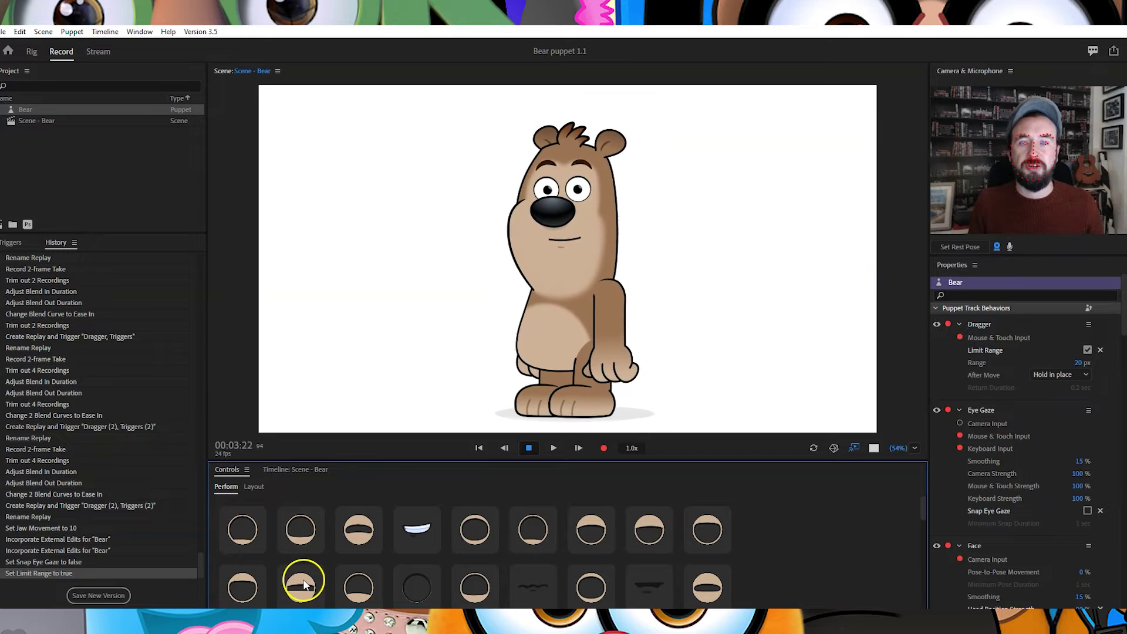
left_click(368, 580)
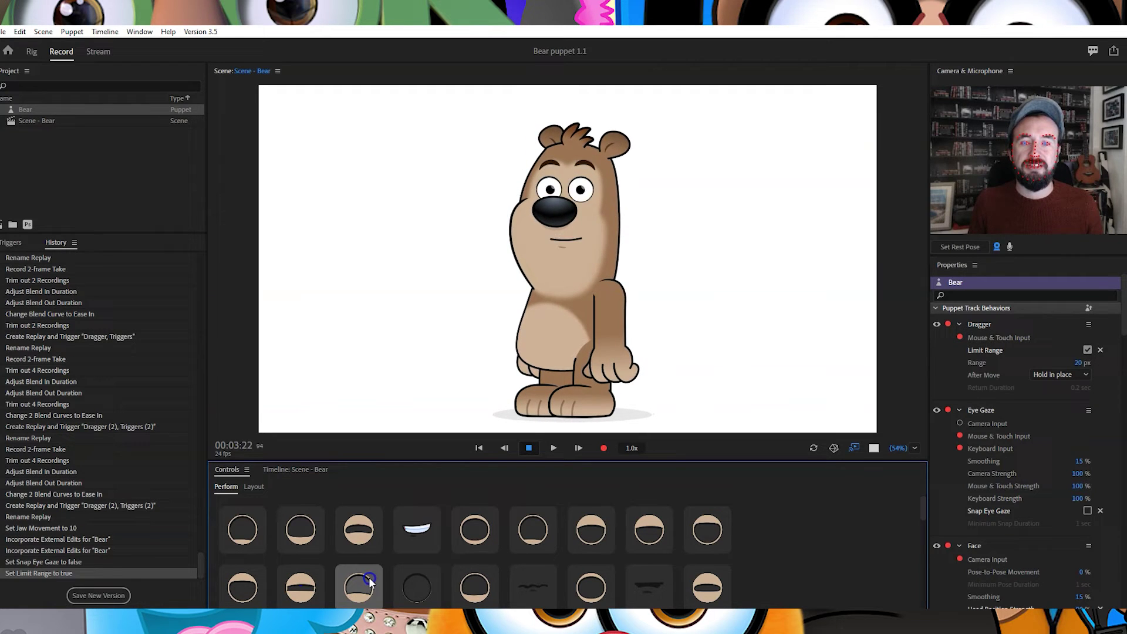
left_click(425, 580)
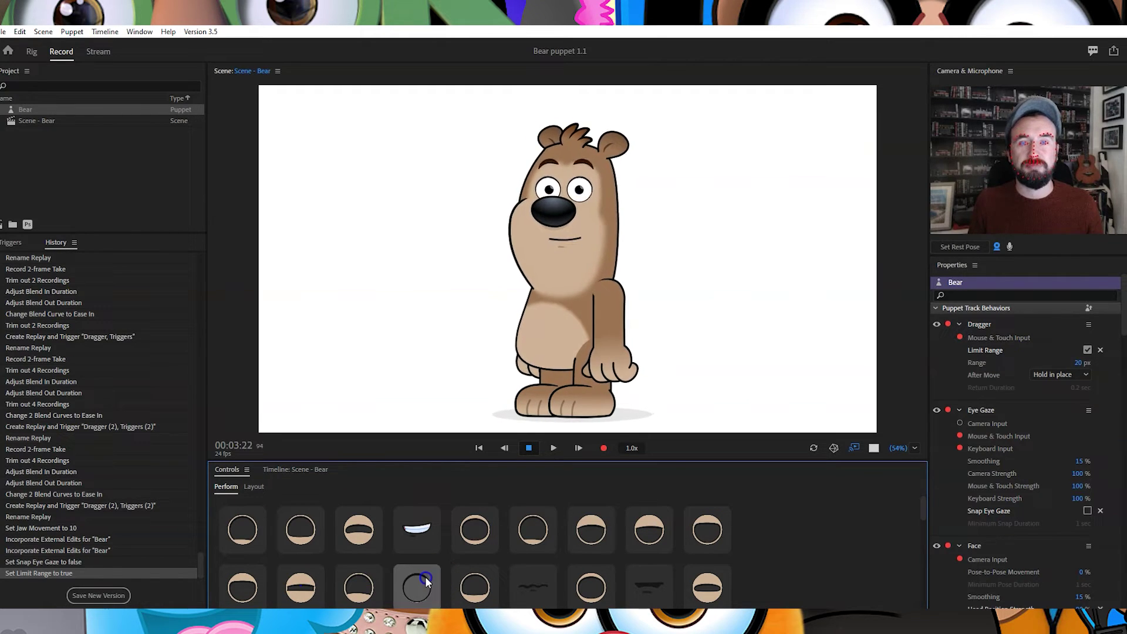
left_click(480, 579)
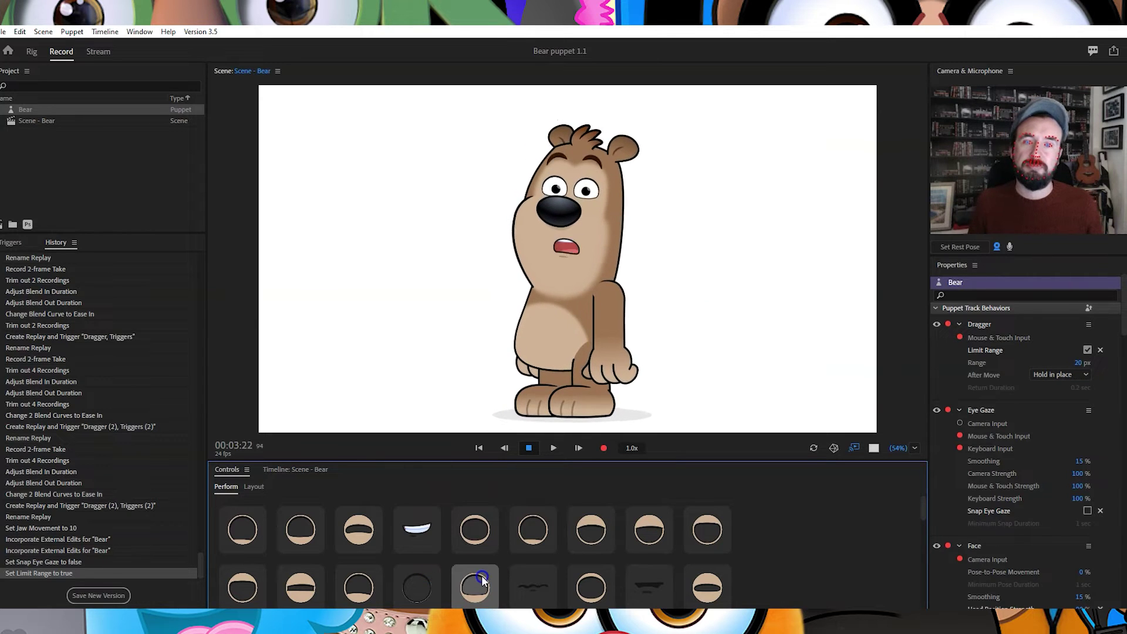
left_click(435, 579)
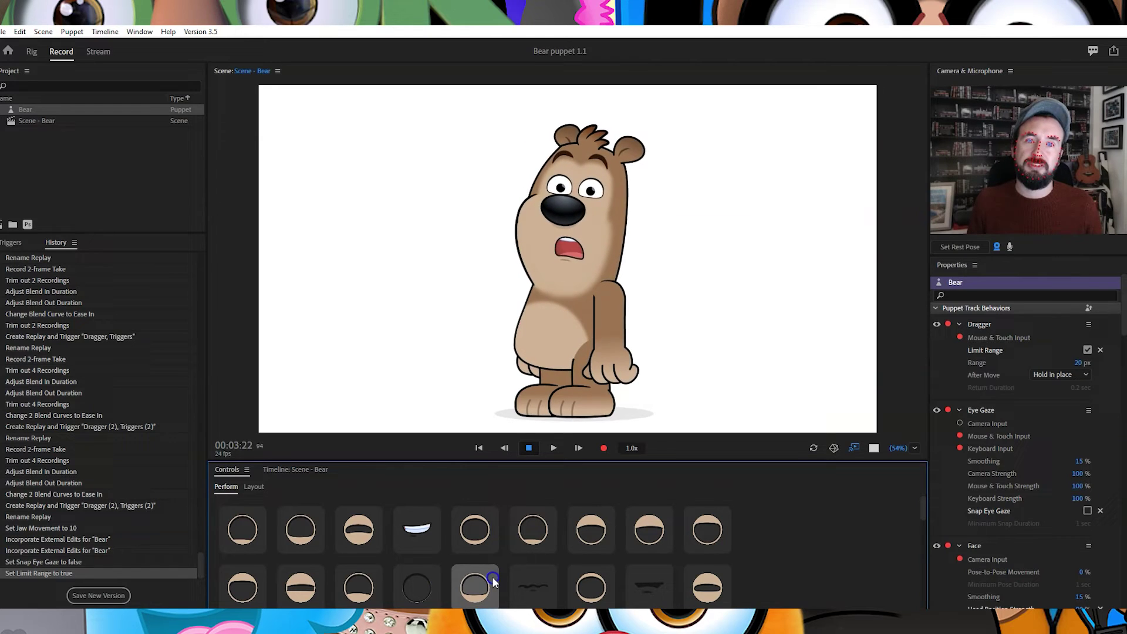
left_click(527, 574)
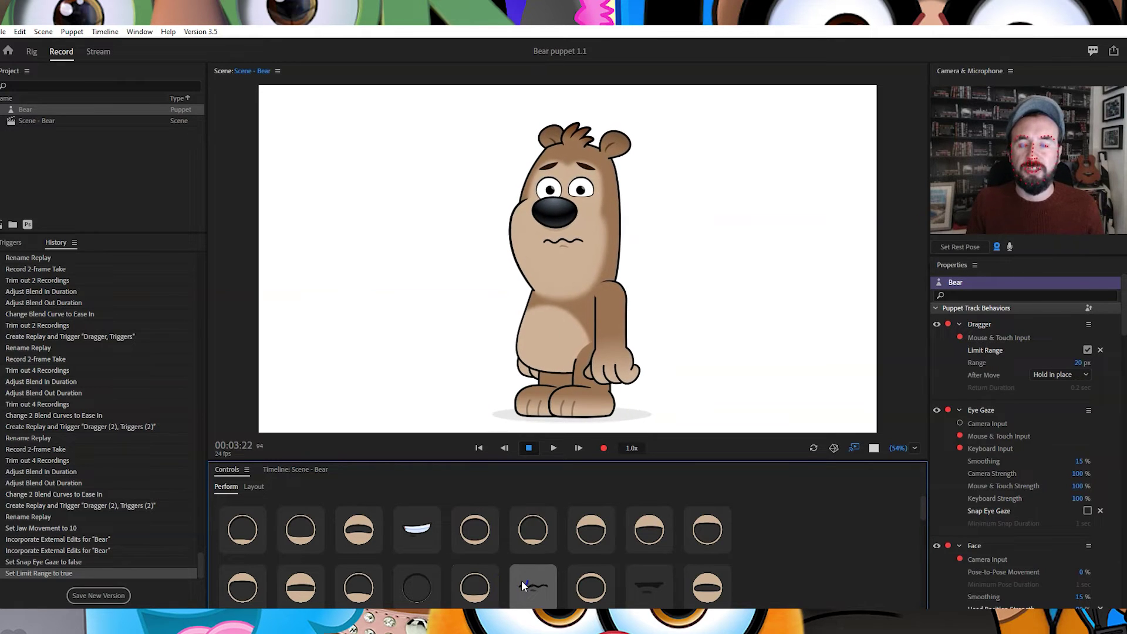
Fire the frowning-brow, sleepy-eye and 'very happy' triggers
left_click(587, 573)
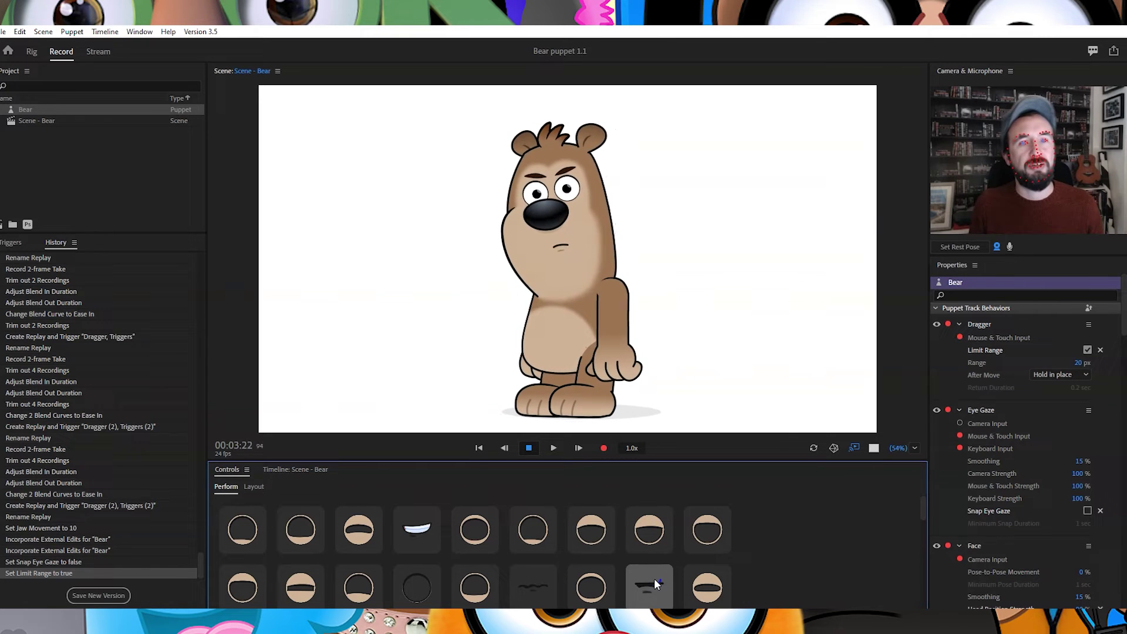
left_click(695, 583)
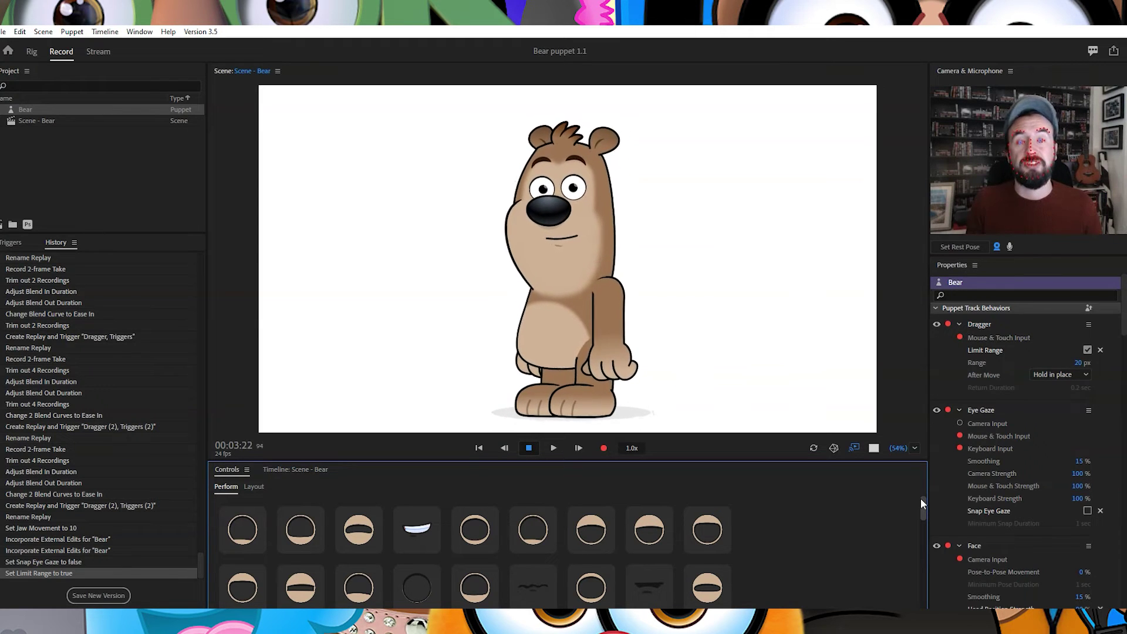
left_click(302, 535)
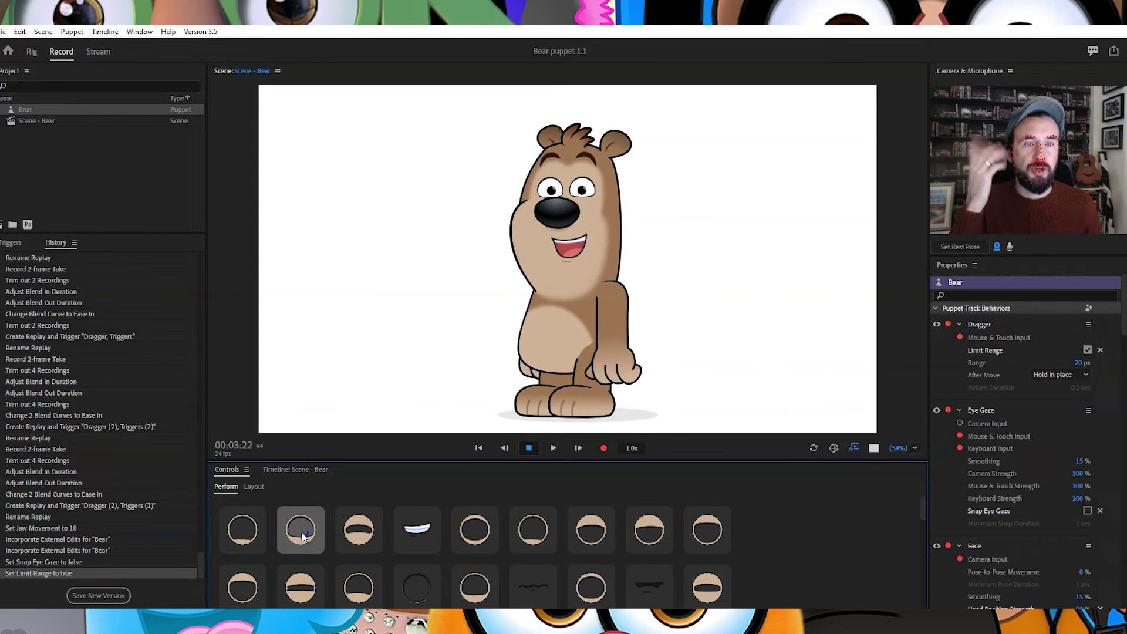
Preview the smile, teeth-smile and frown mouth triggers
scroll(519, 516, "down", 1)
scroll(519, 518, "down", 1)
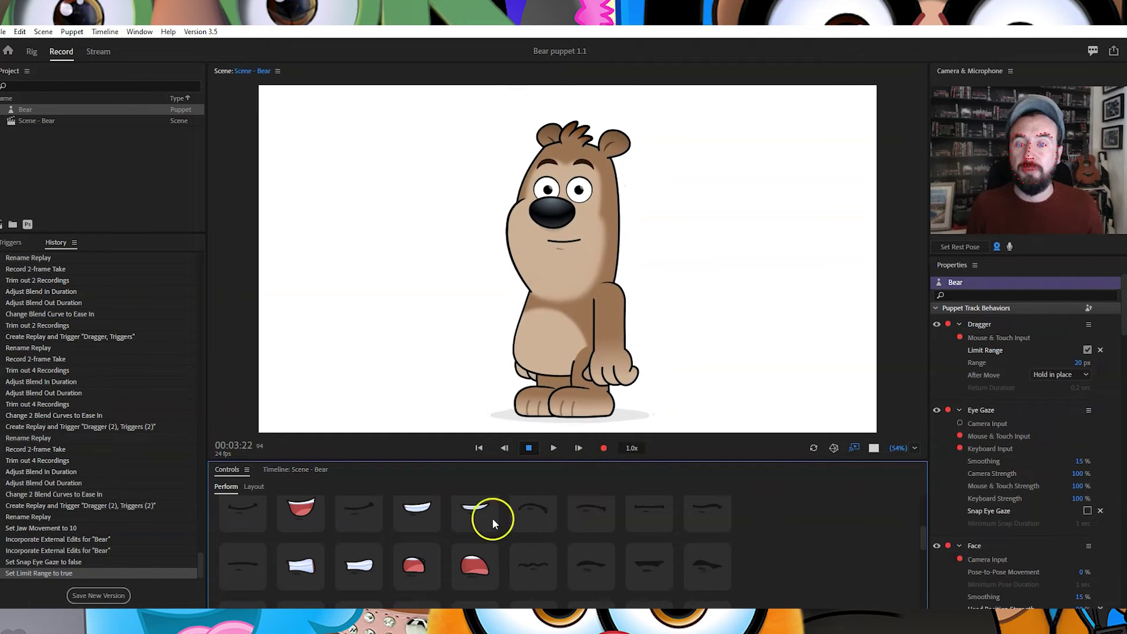
left_click(245, 518)
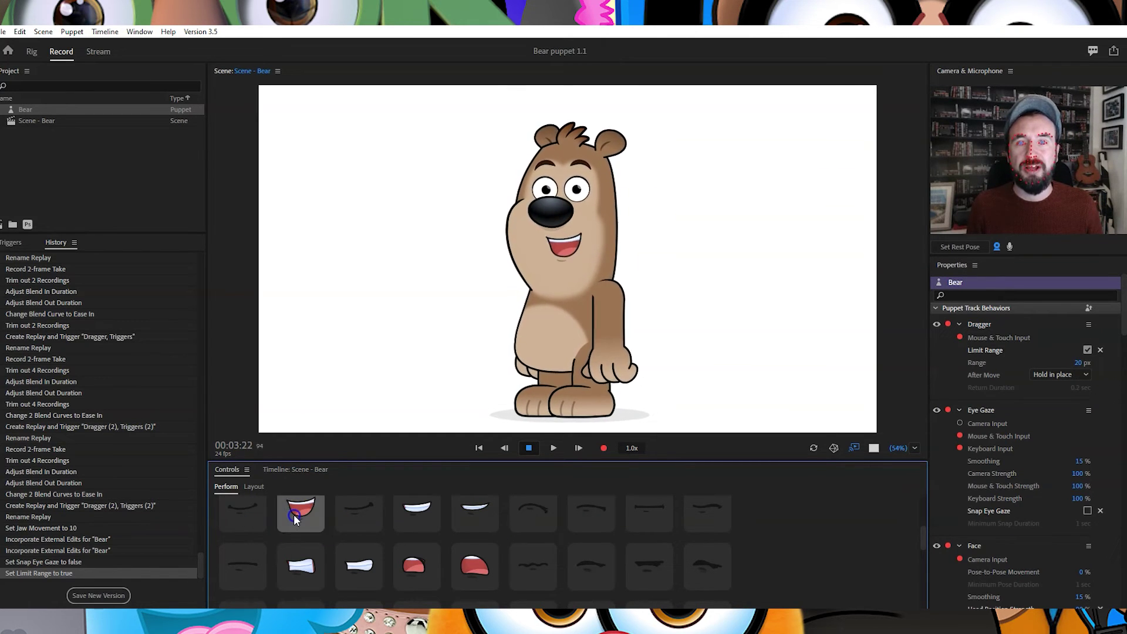
left_click_drag(357, 517, 498, 505)
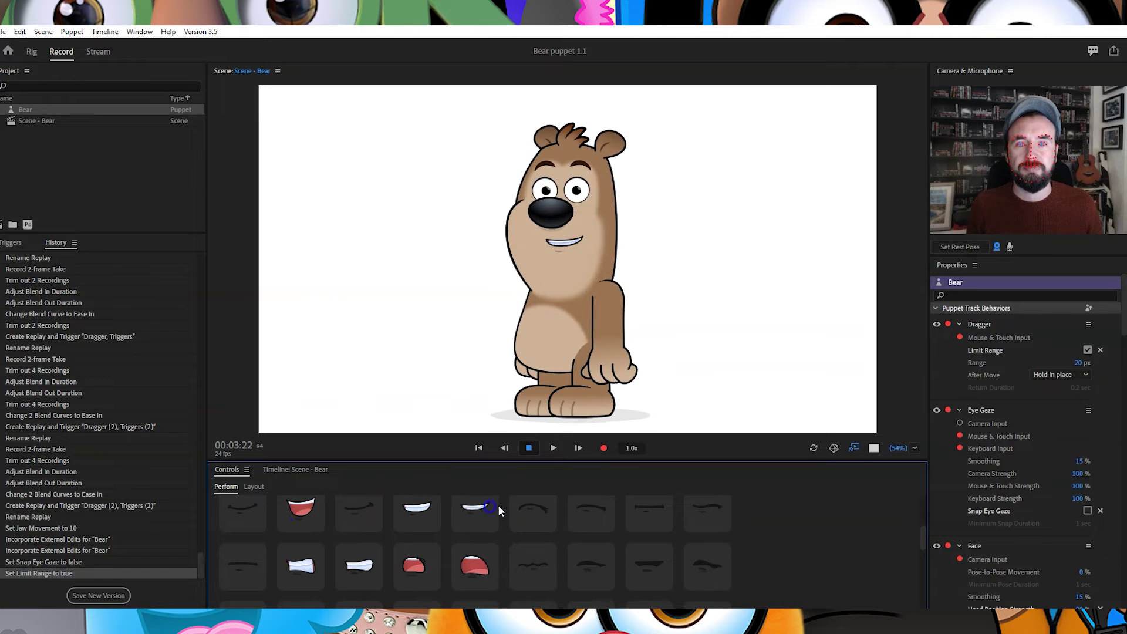
left_click_drag(568, 511, 709, 542)
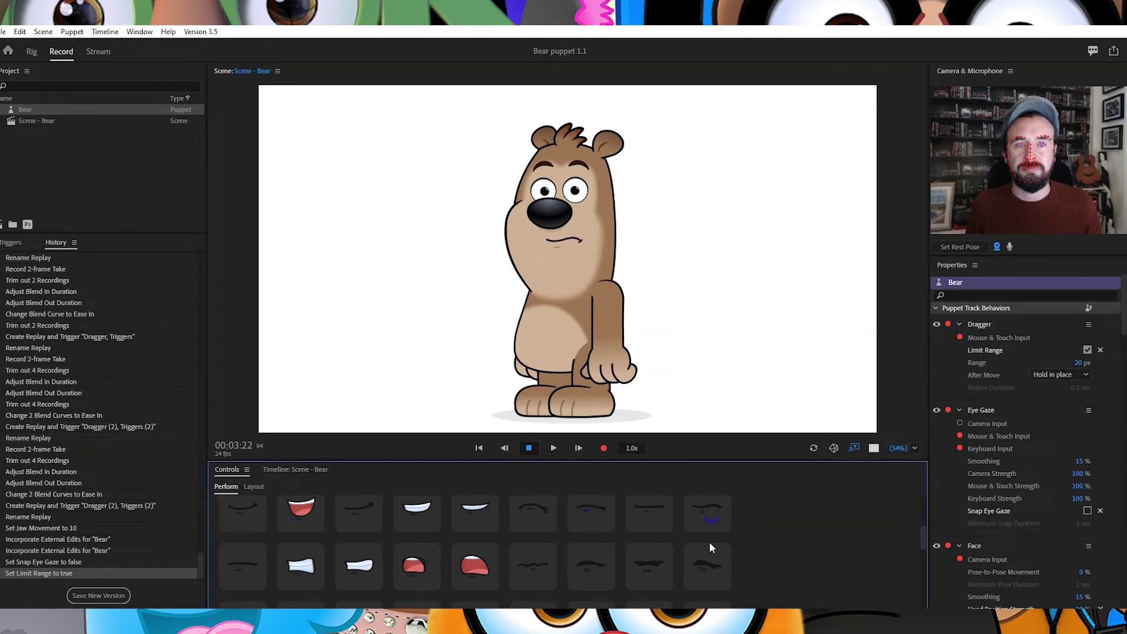
Sweep the eyebrow triggers, then set the eyes sleepy, half-lidded and wide
scroll(610, 535, "down", 5)
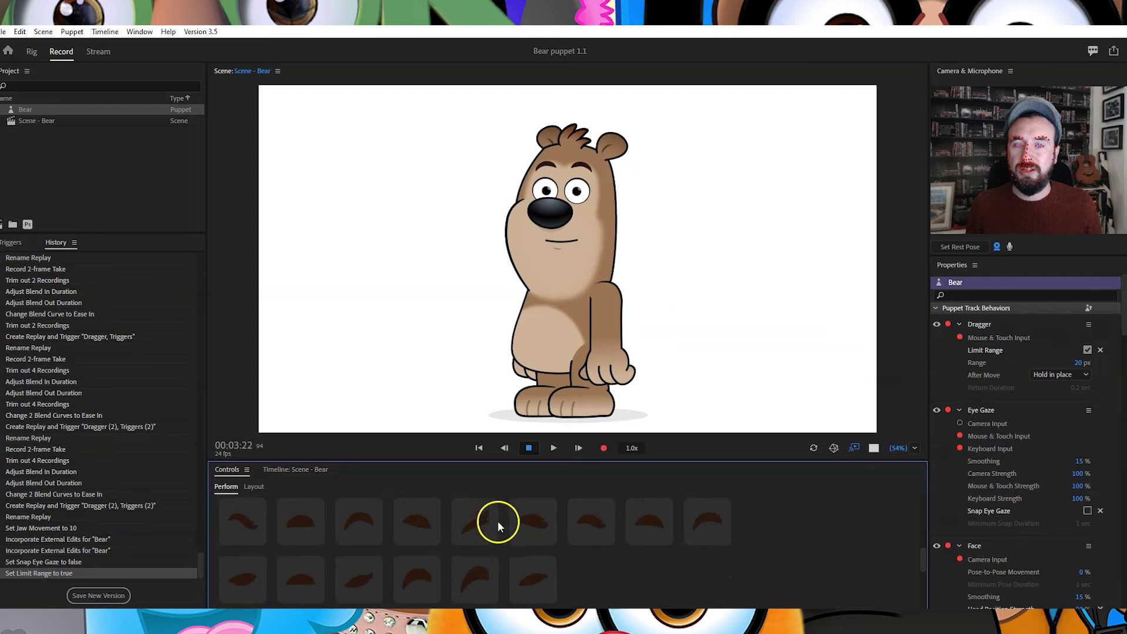
mouse_move(478, 521)
left_mouse_down()
mouse_move(721, 525)
mouse_move(499, 554)
mouse_move(482, 583)
left_mouse_up()
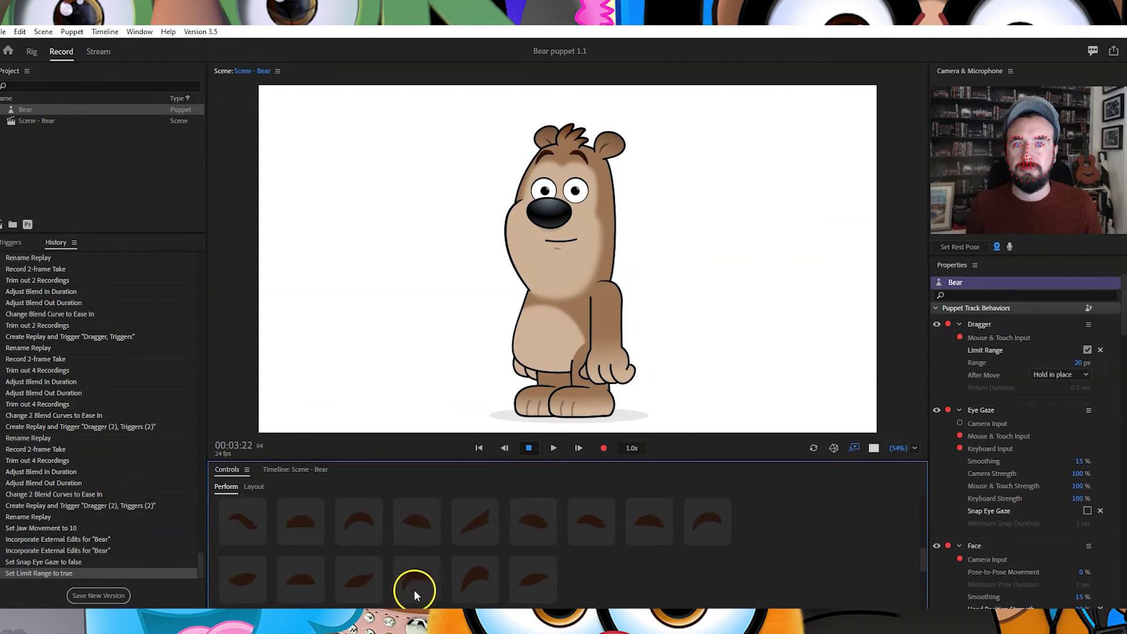
scroll(385, 538, "down", 3)
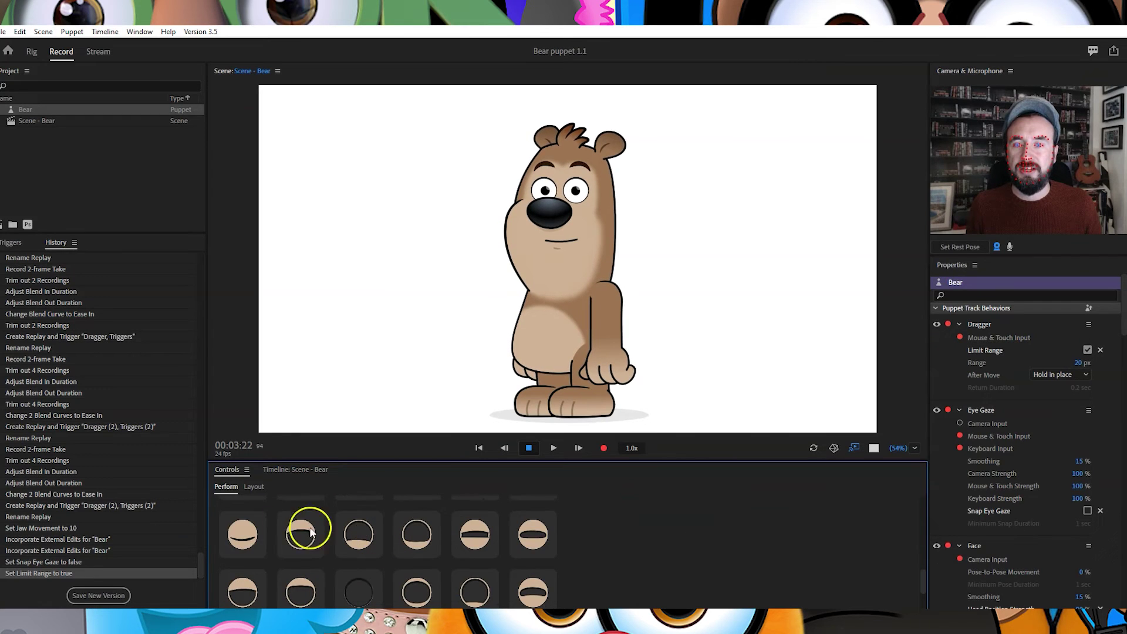
left_click(246, 544)
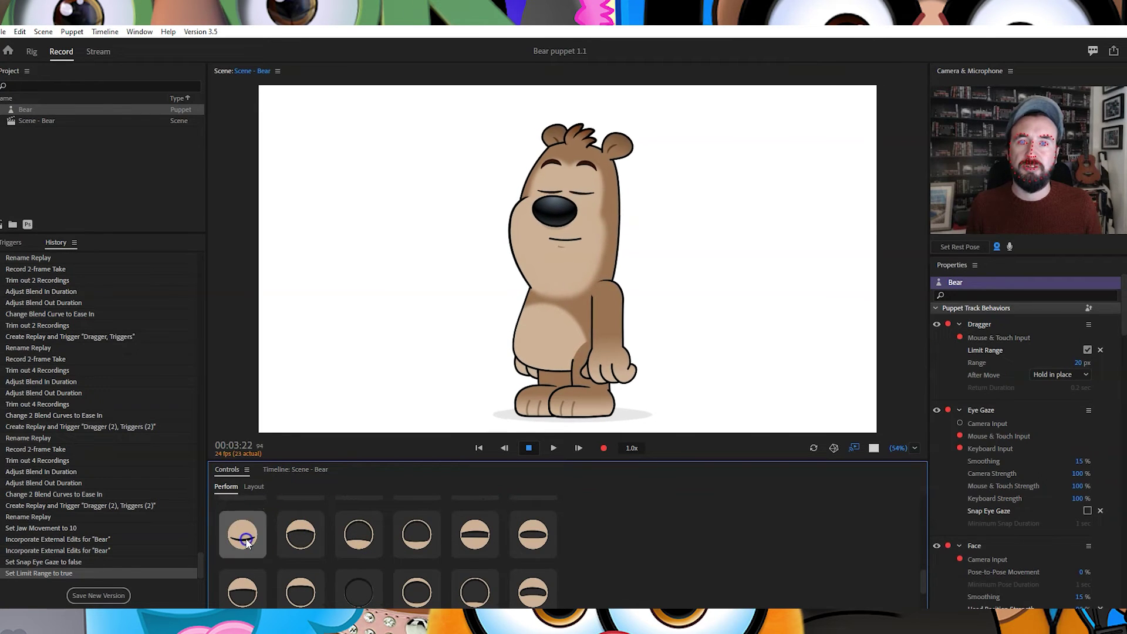
left_click(308, 533)
left_click(364, 534)
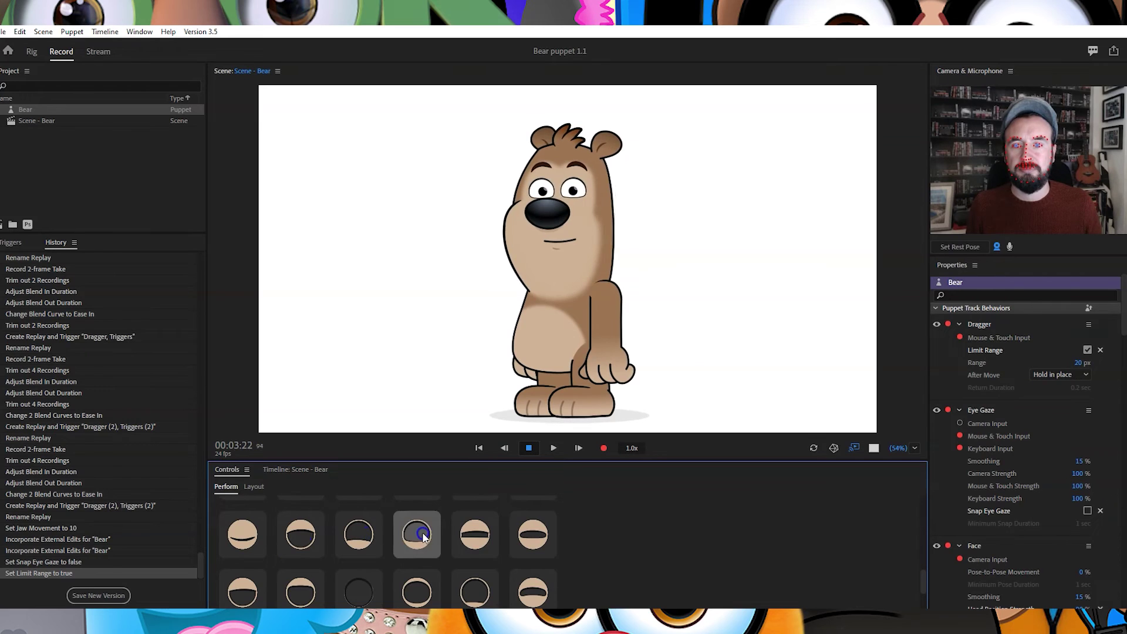
left_click(534, 534)
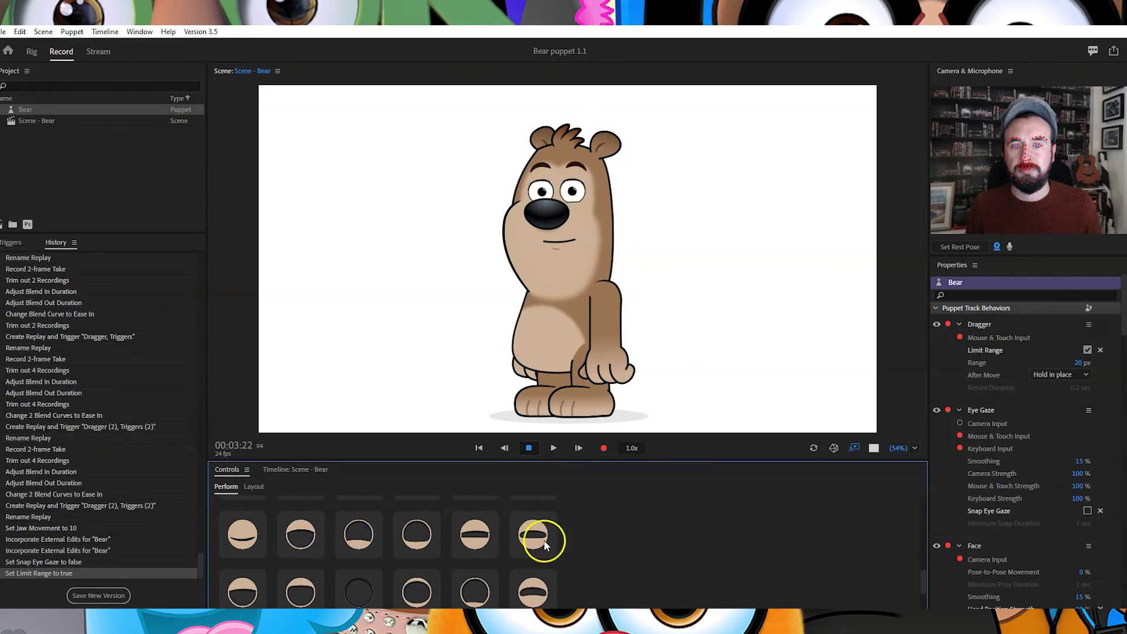
left_click(469, 592)
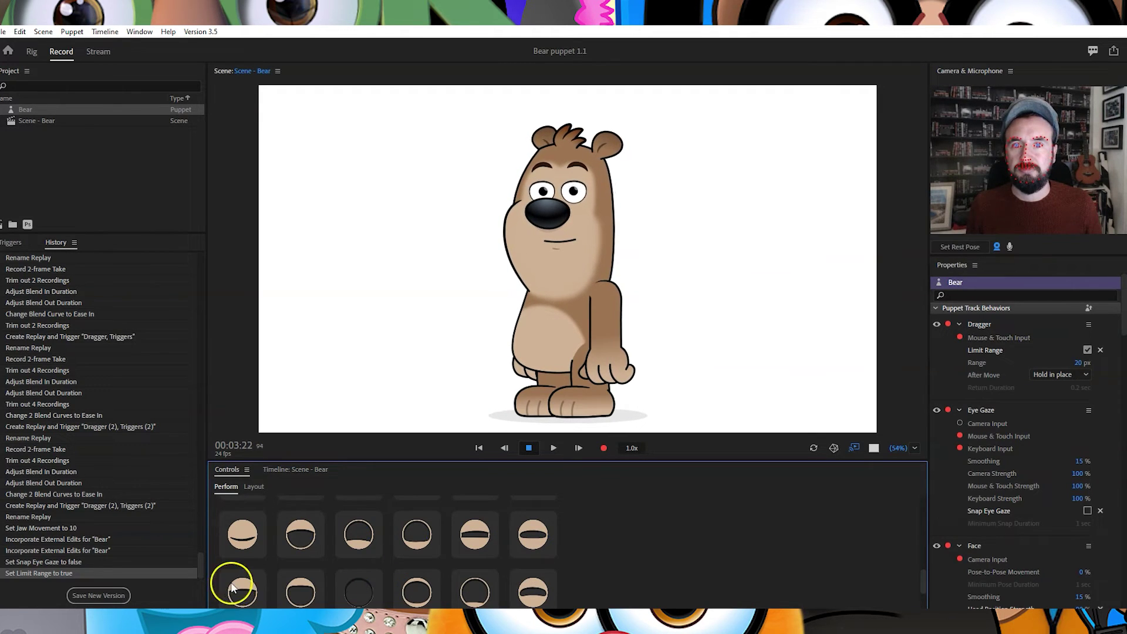
Fire the first hand trigger, then play the LEFT Gesture, Point, Hey and HIP arm replays
scroll(416, 584, "down", 2)
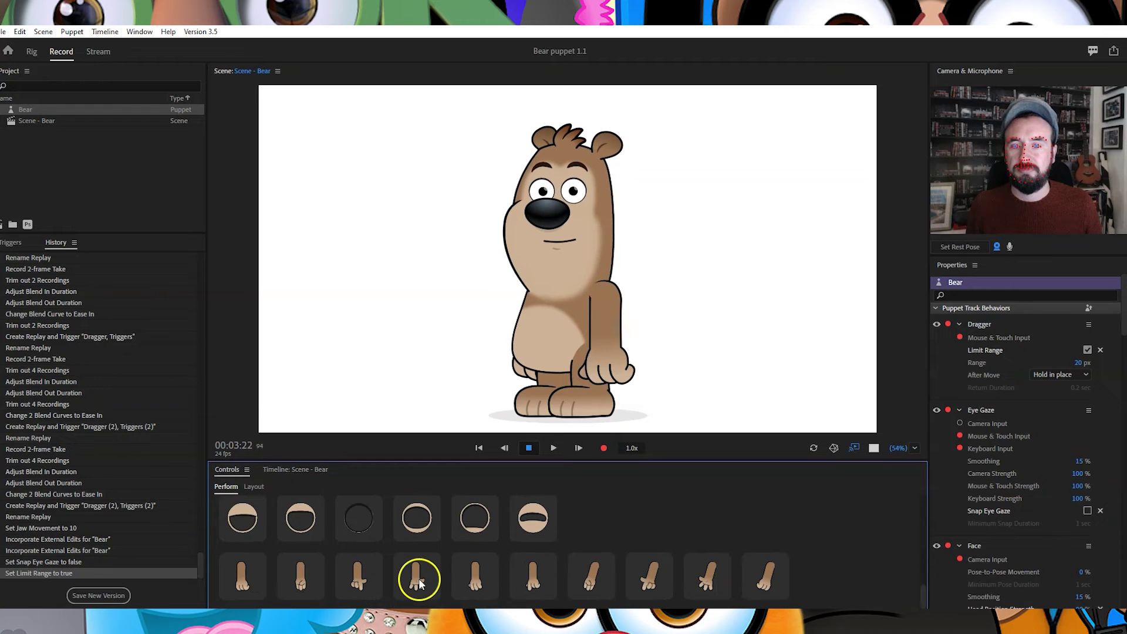
left_click(243, 575)
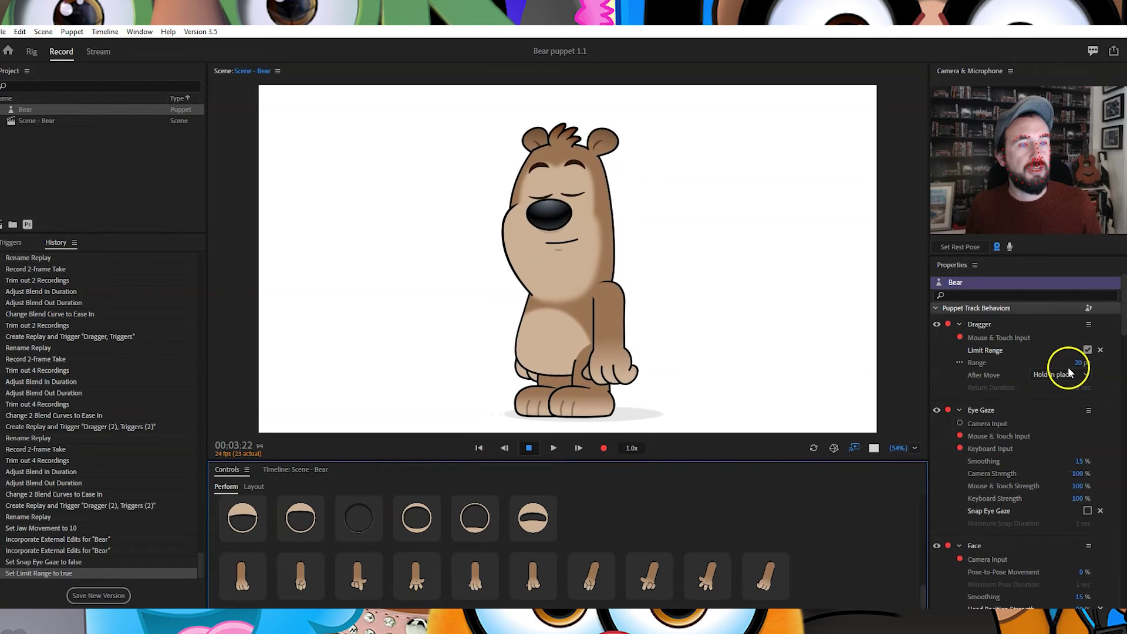
scroll(1067, 370, "down", 15)
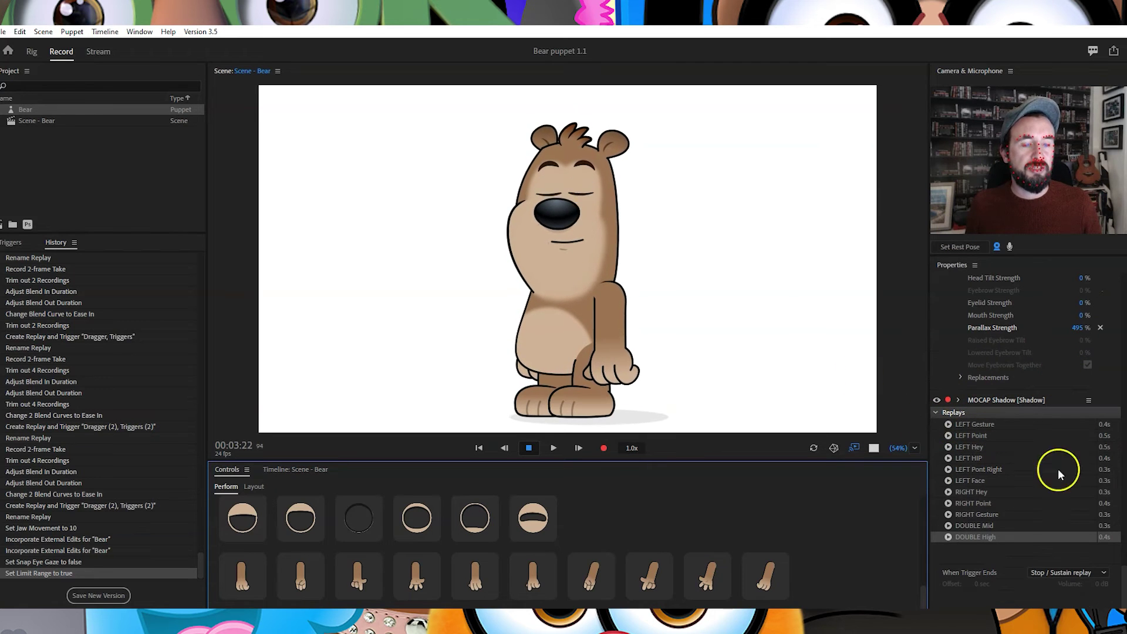
left_click(948, 424)
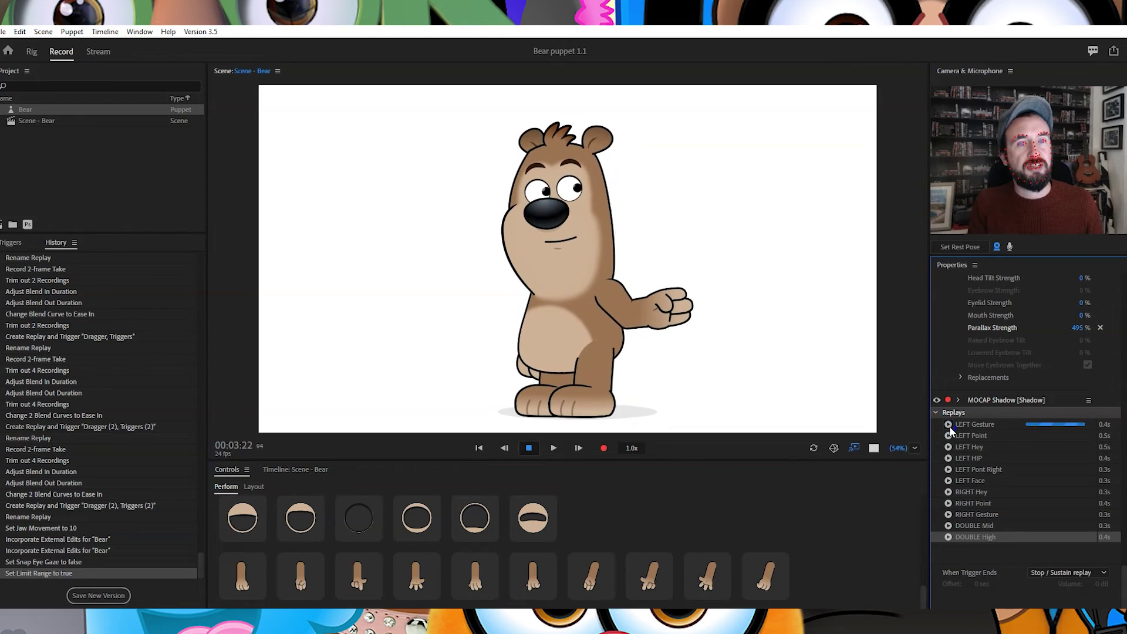
left_click(948, 435)
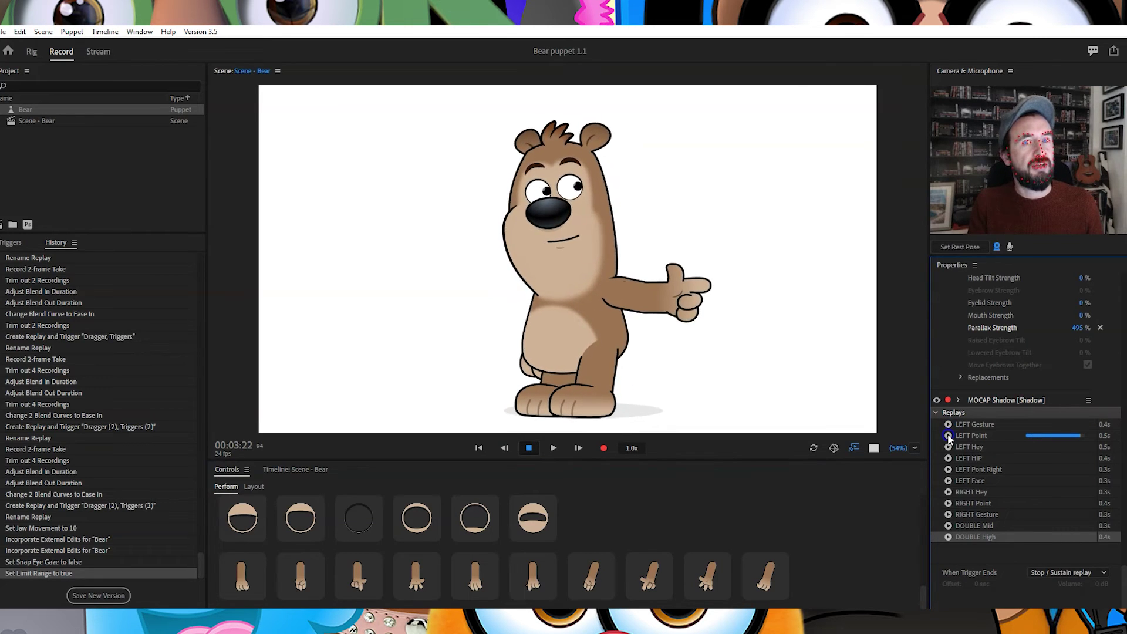
left_click(948, 447)
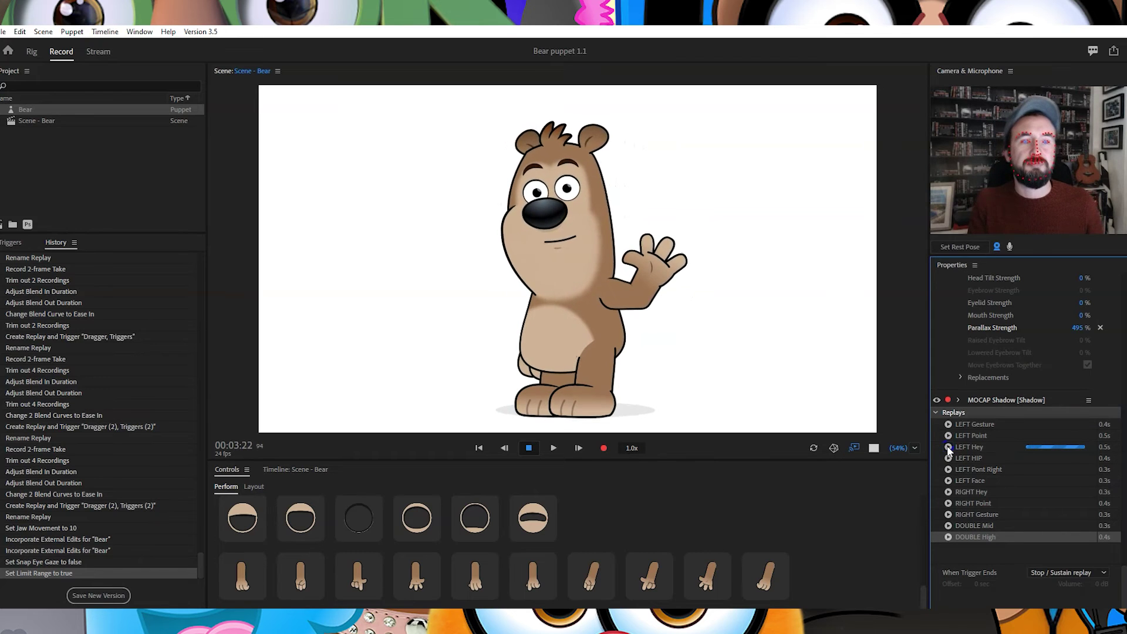
left_click(948, 458)
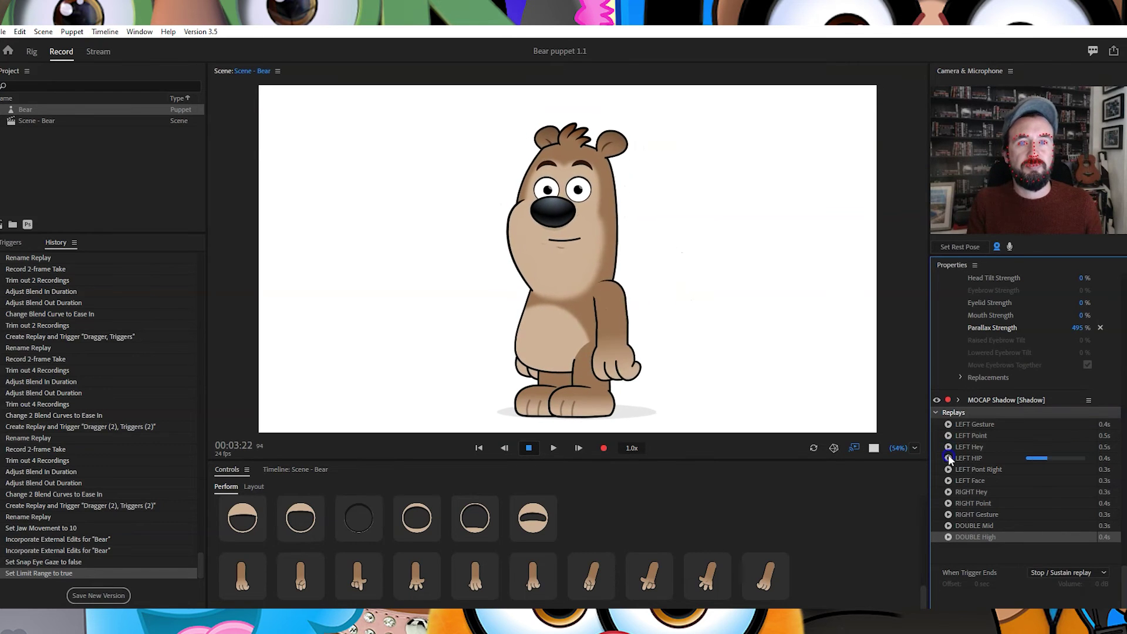
Play the RIGHT Hey, Point and Gesture replays and the DOUBLE Mid and High replays
left_click(949, 492)
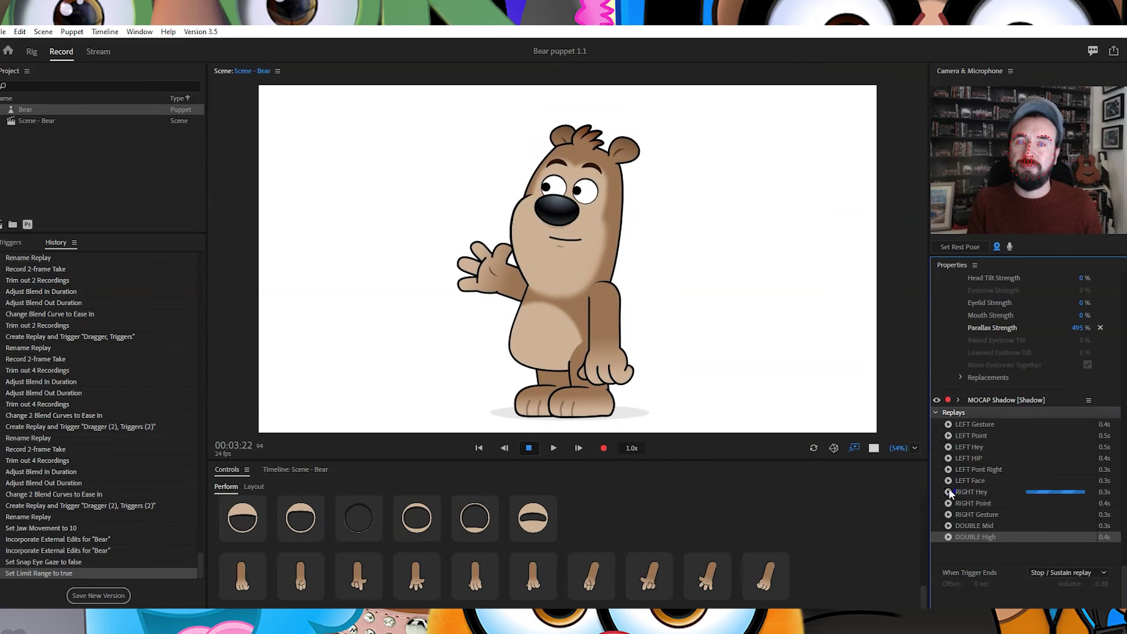
left_click(949, 503)
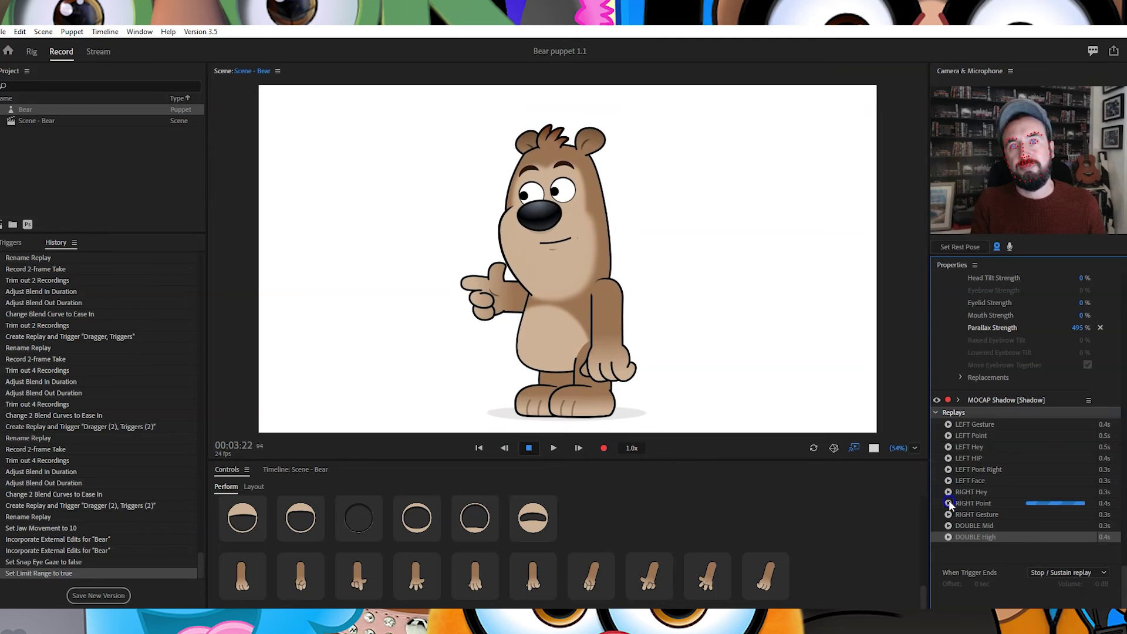
left_click(948, 514)
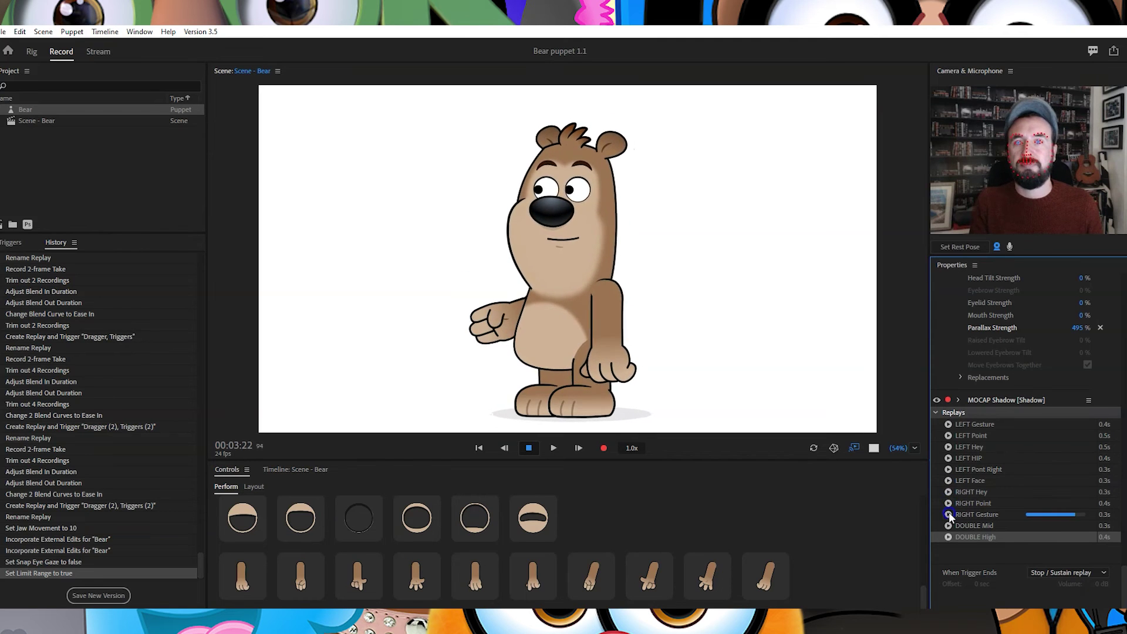
left_click(949, 525)
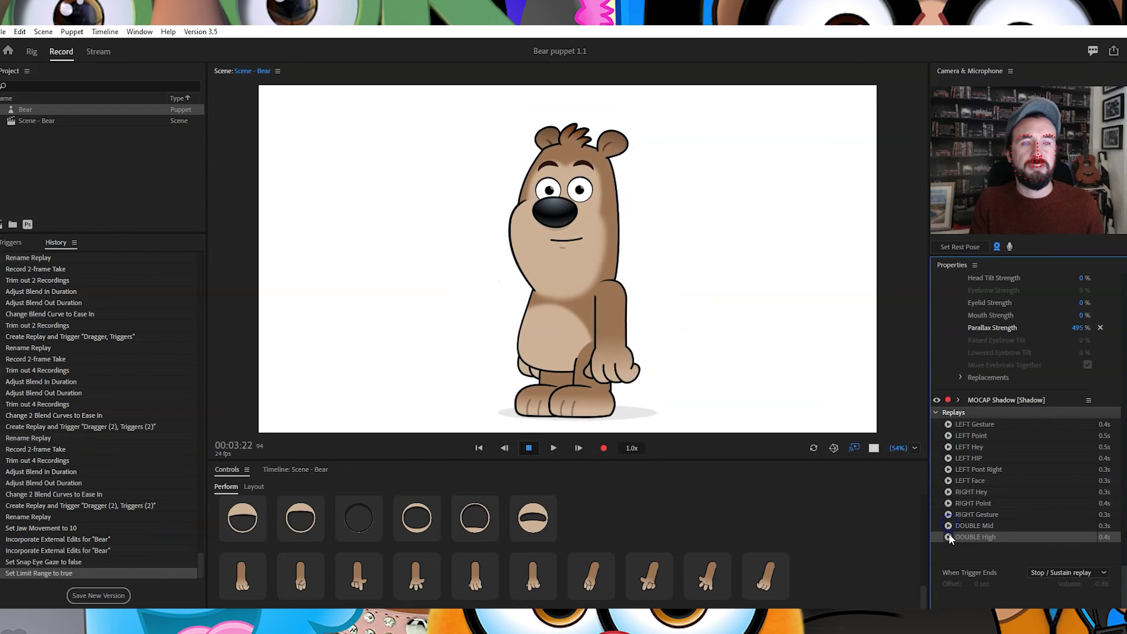
left_click(949, 537)
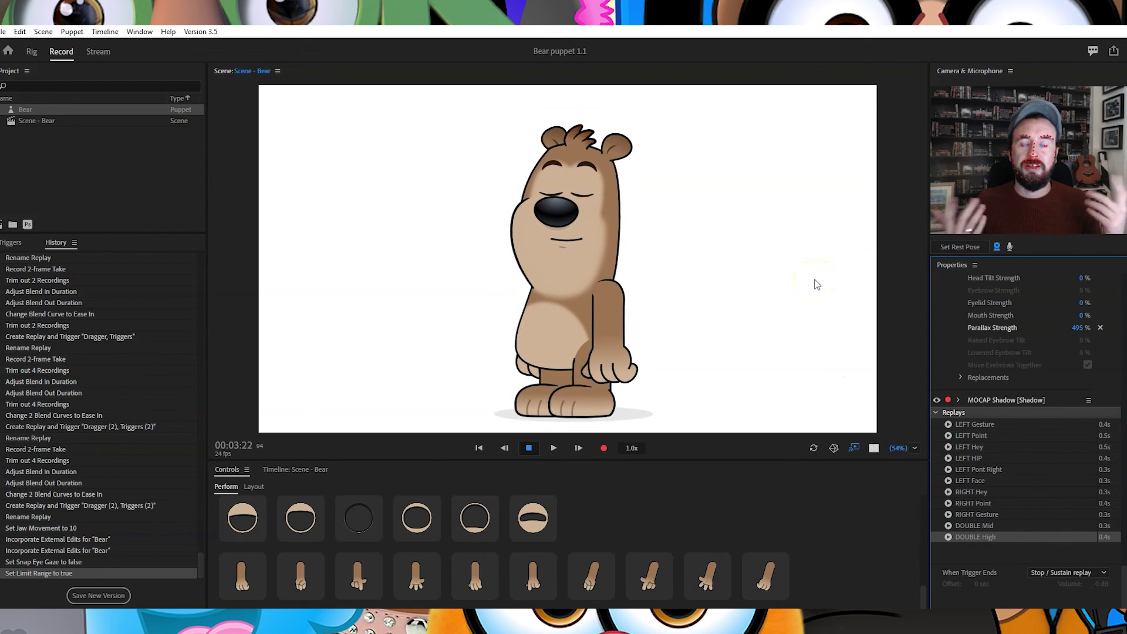
Enable microphone input in the Camera & Microphone panel for lip sync
left_click(1009, 247)
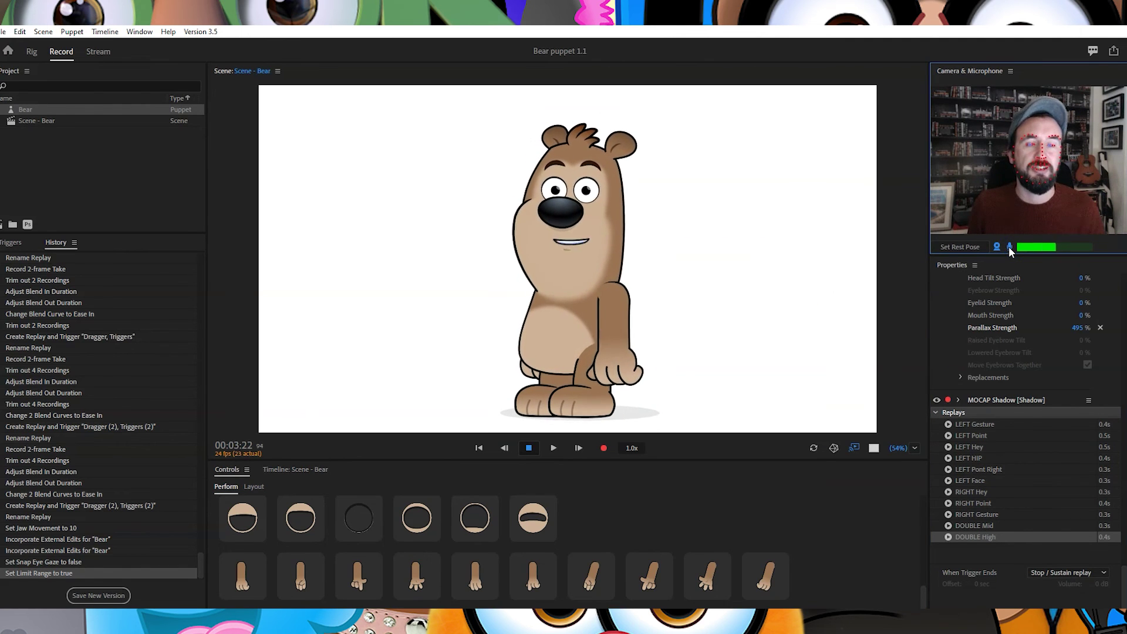